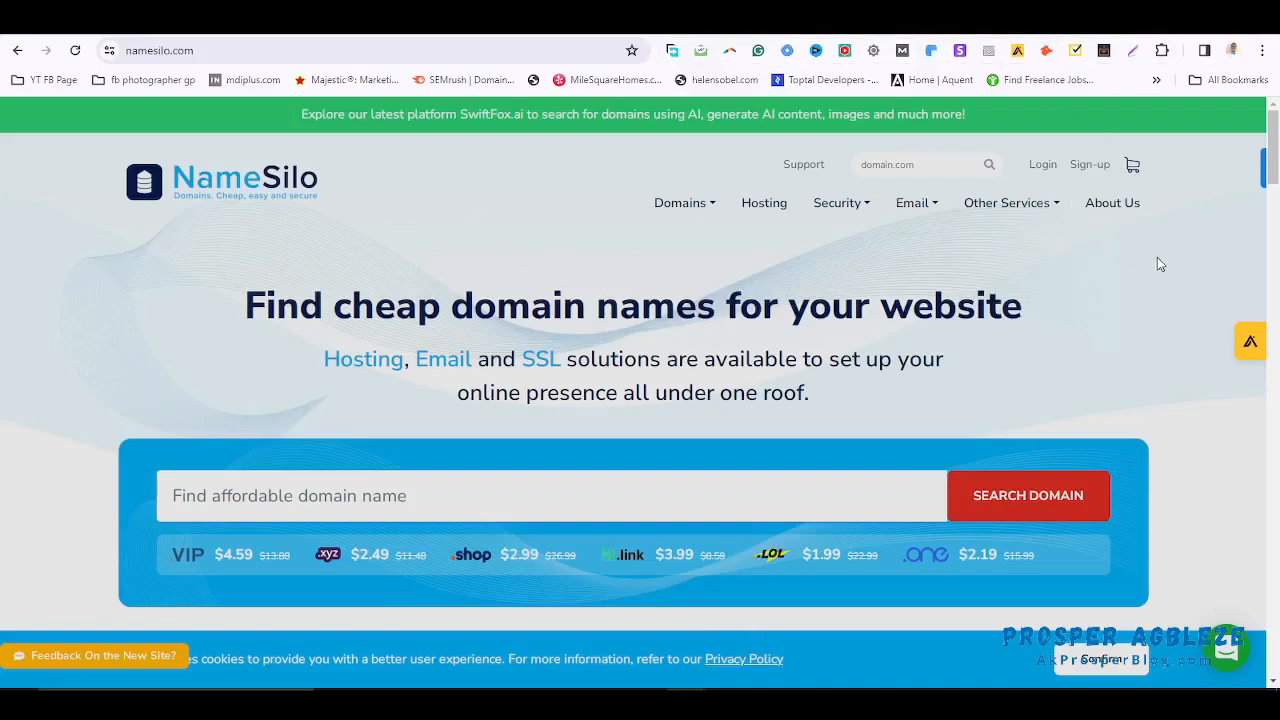
# Look over the NameSilo homepage and the domain management pages at Dynadot, Porkbun and Namecheap, ending back on NameSilo
pyautogui.scroll(-1, 1157, 257)
pyautogui.scroll(1, 1157, 257)
pyautogui.moveTo(924, 232)
pyautogui.click(699, 36)
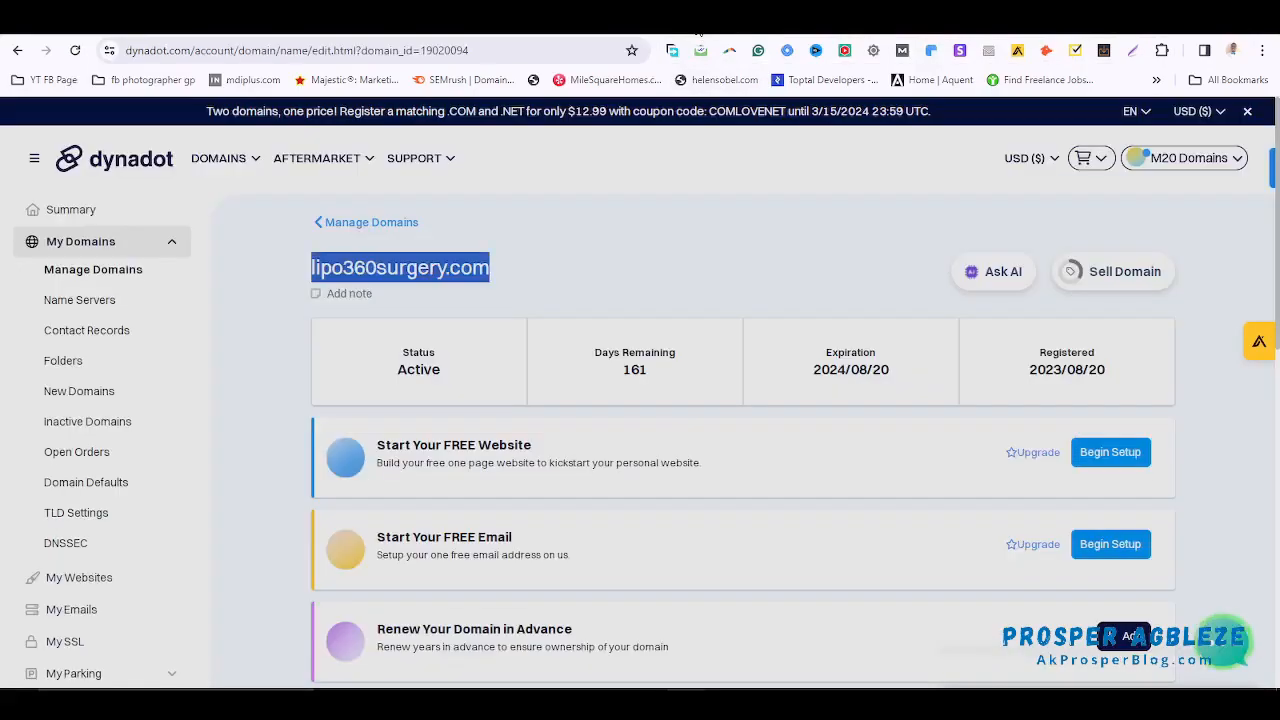
pyautogui.click(666, 218)
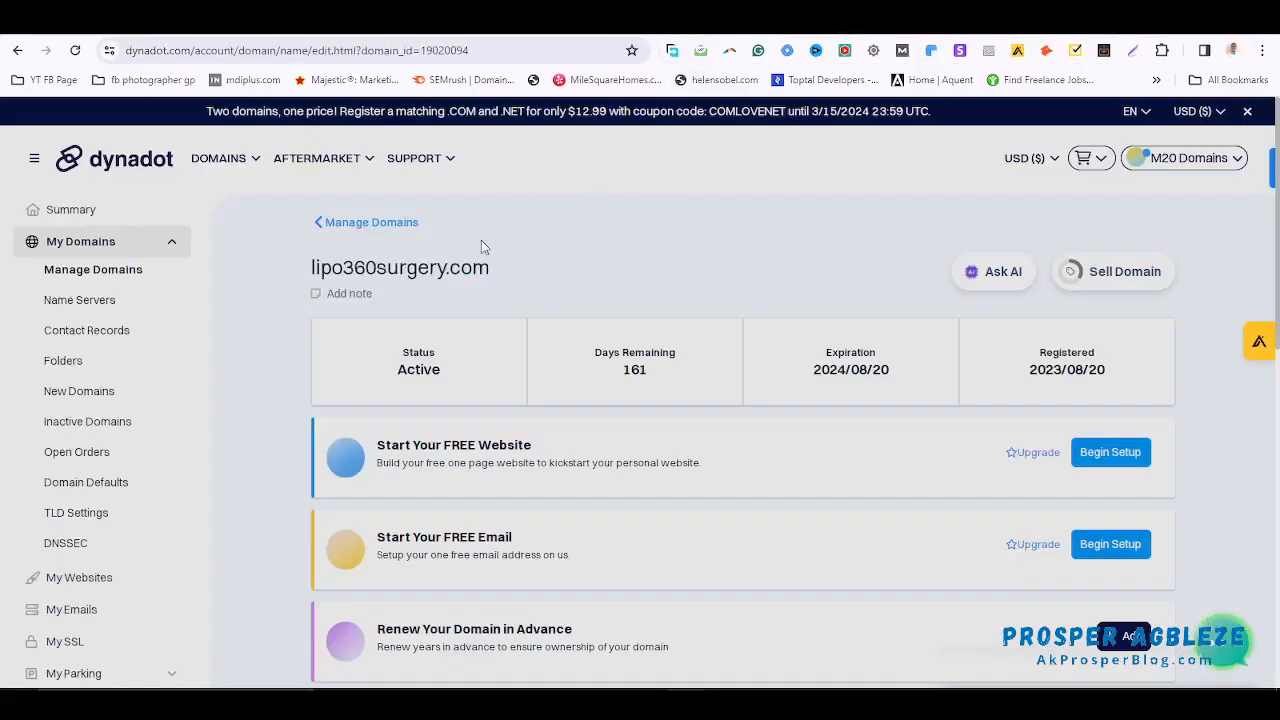
pyautogui.click(781, 37)
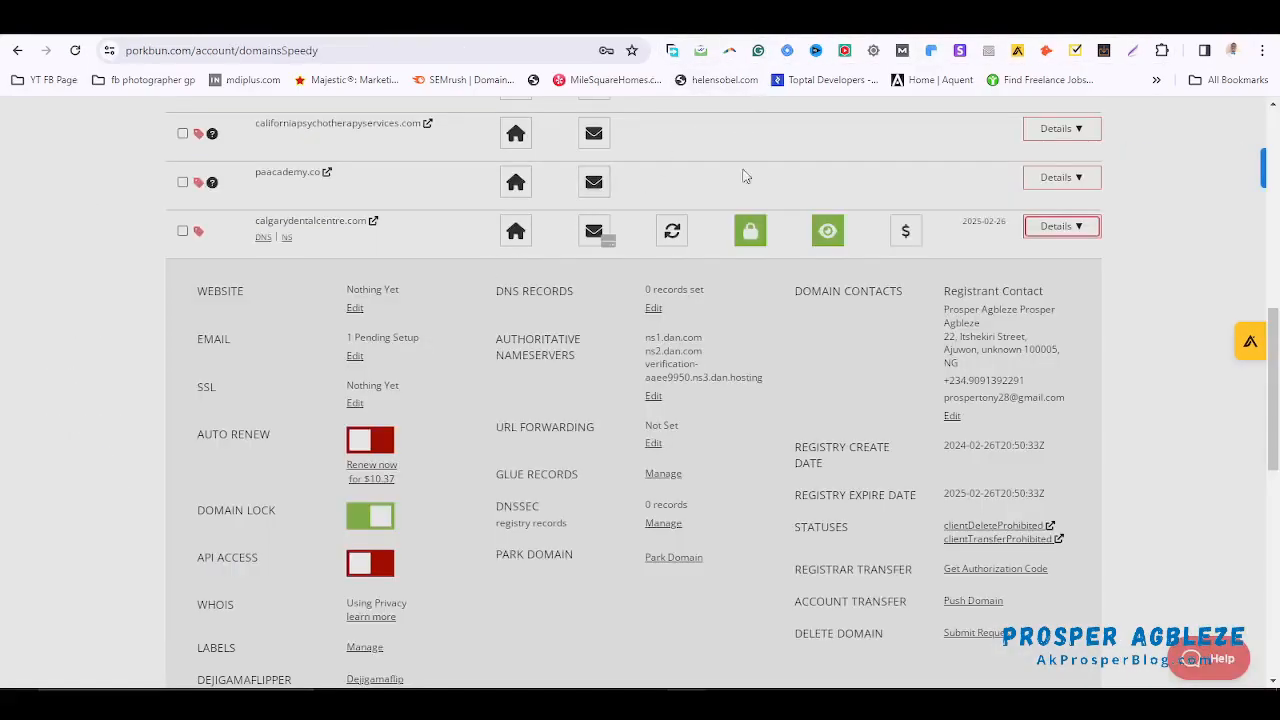
pyautogui.click(873, 36)
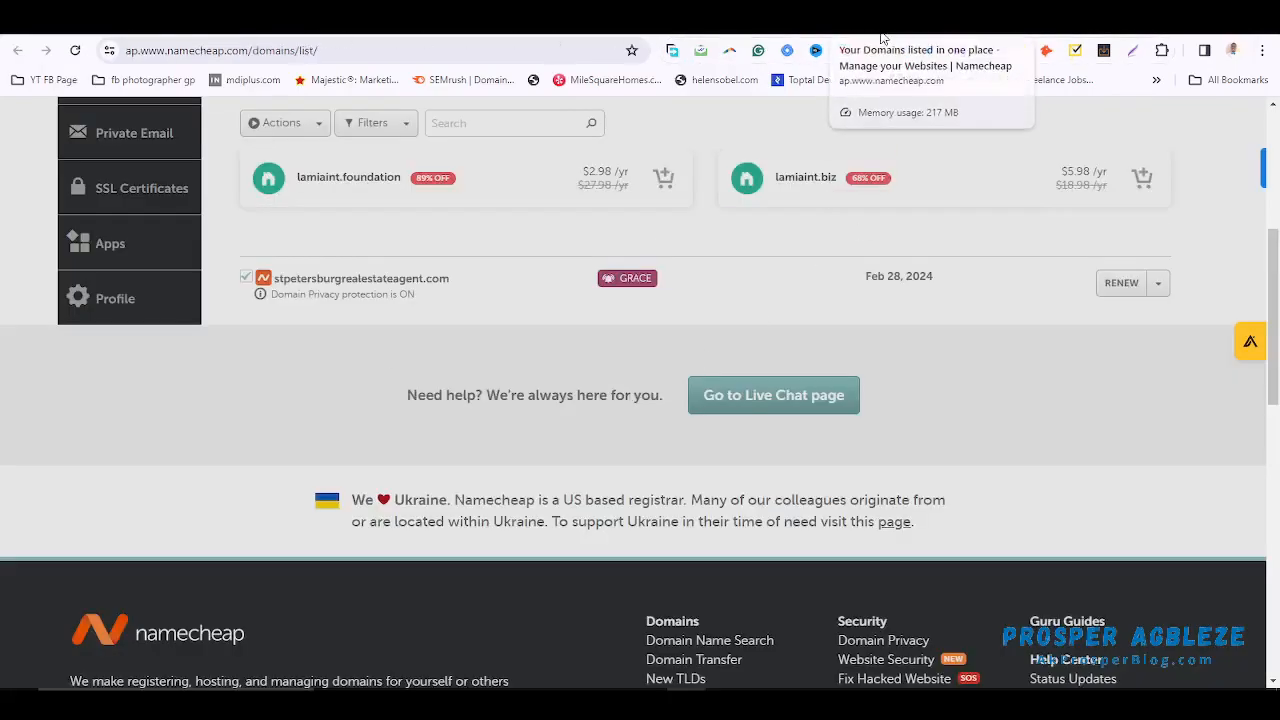
pyautogui.click(689, 34)
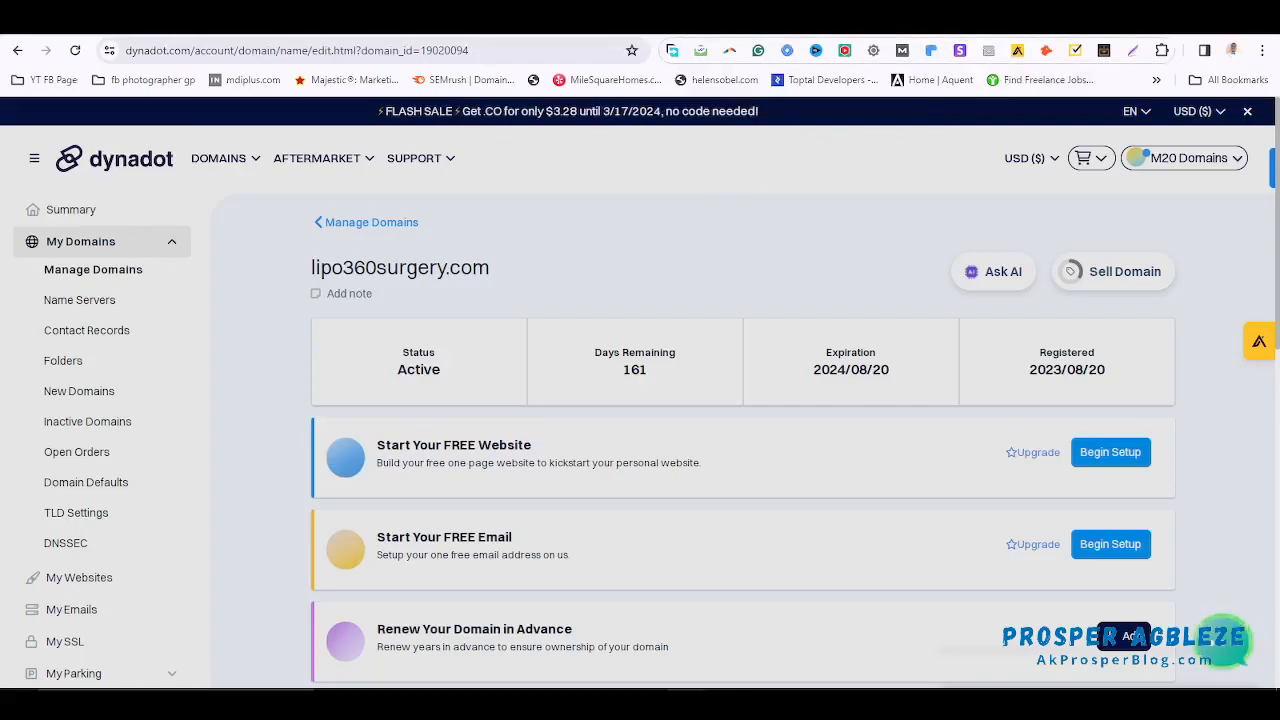
pyautogui.click(1035, 16)
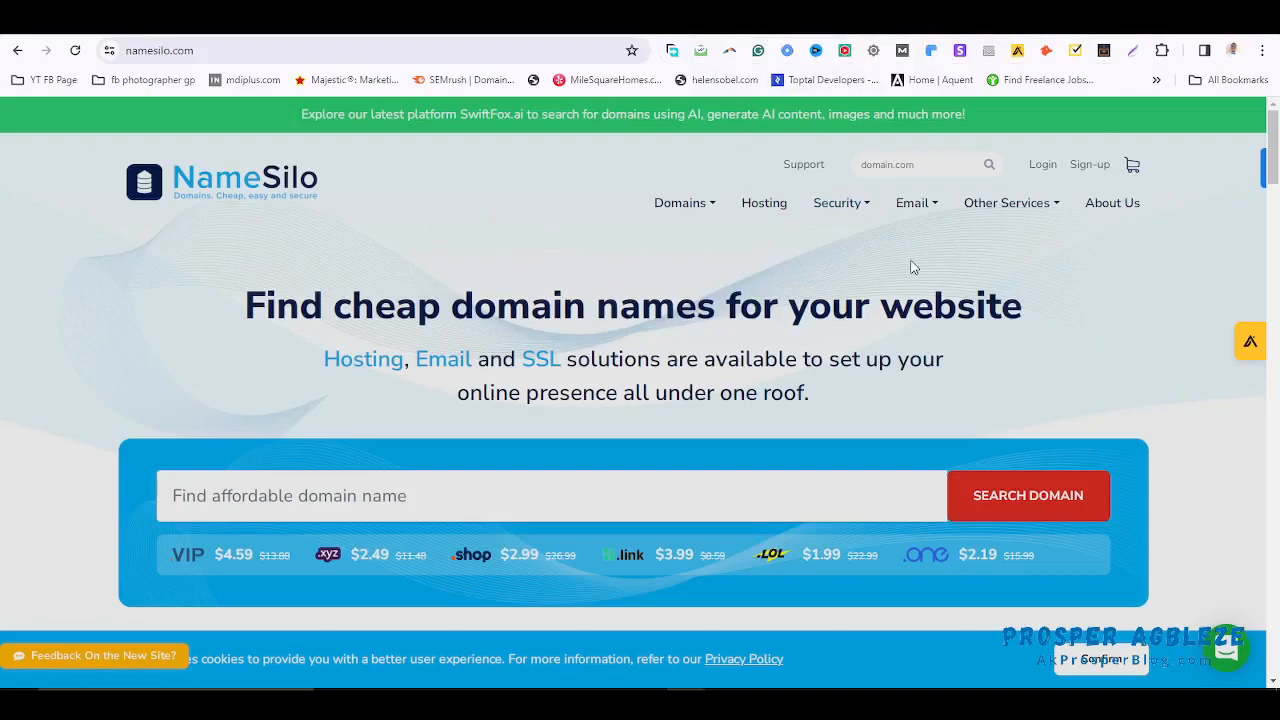
# Open NameSilo's page for transferring a domain and bring up its Domain Transfer search form
pyautogui.scroll(-2, 740, 347)
pyautogui.scroll(2, 500, 203)
pyautogui.moveTo(706, 211)
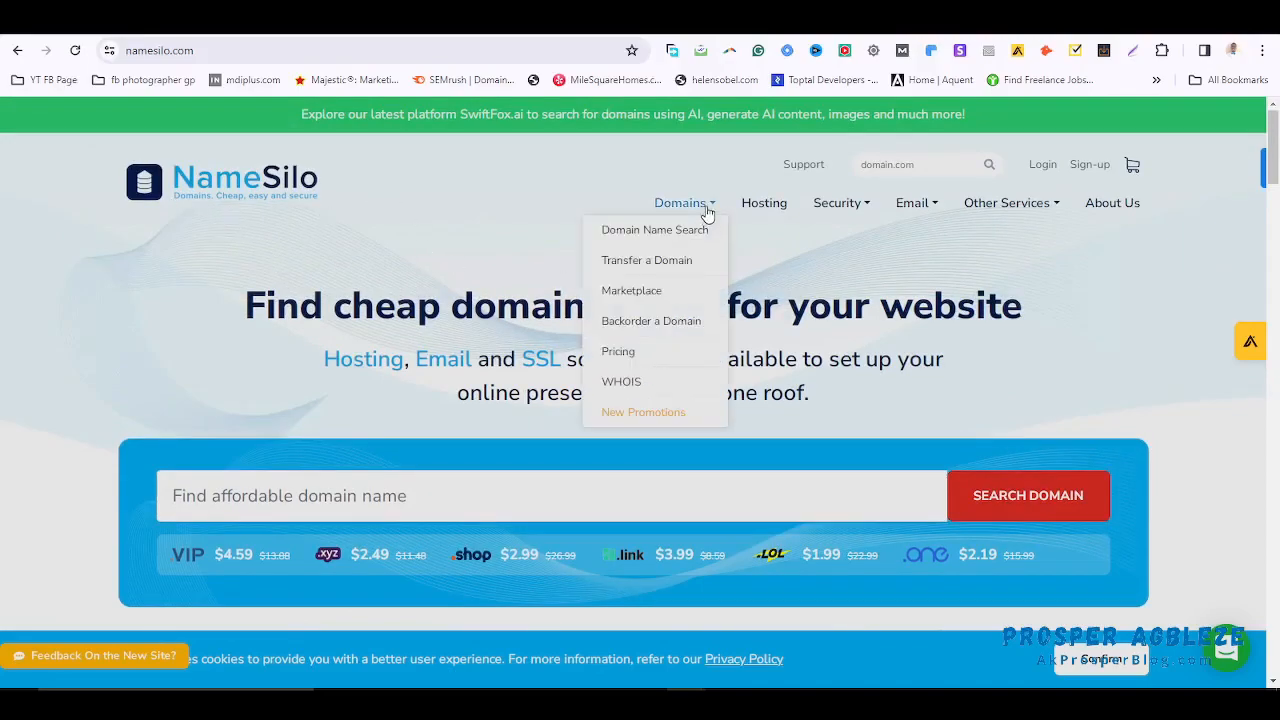
pyautogui.click(666, 261)
pyautogui.scroll(-2, 525, 379)
pyautogui.scroll(-3, 466, 391)
pyautogui.scroll(1, 606, 343)
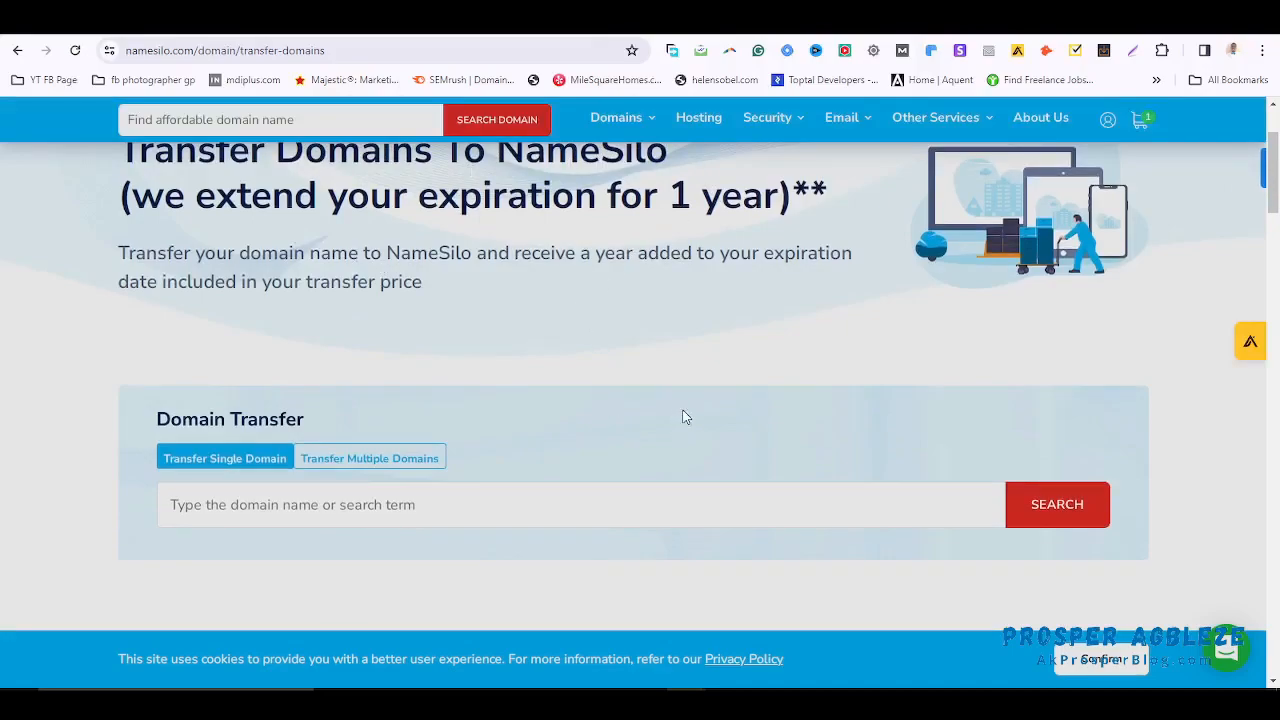
# Copy the domain name lipo360surgery.com from Dynadot and search for it in NameSilo's single domain transfer form
pyautogui.click(501, 500)
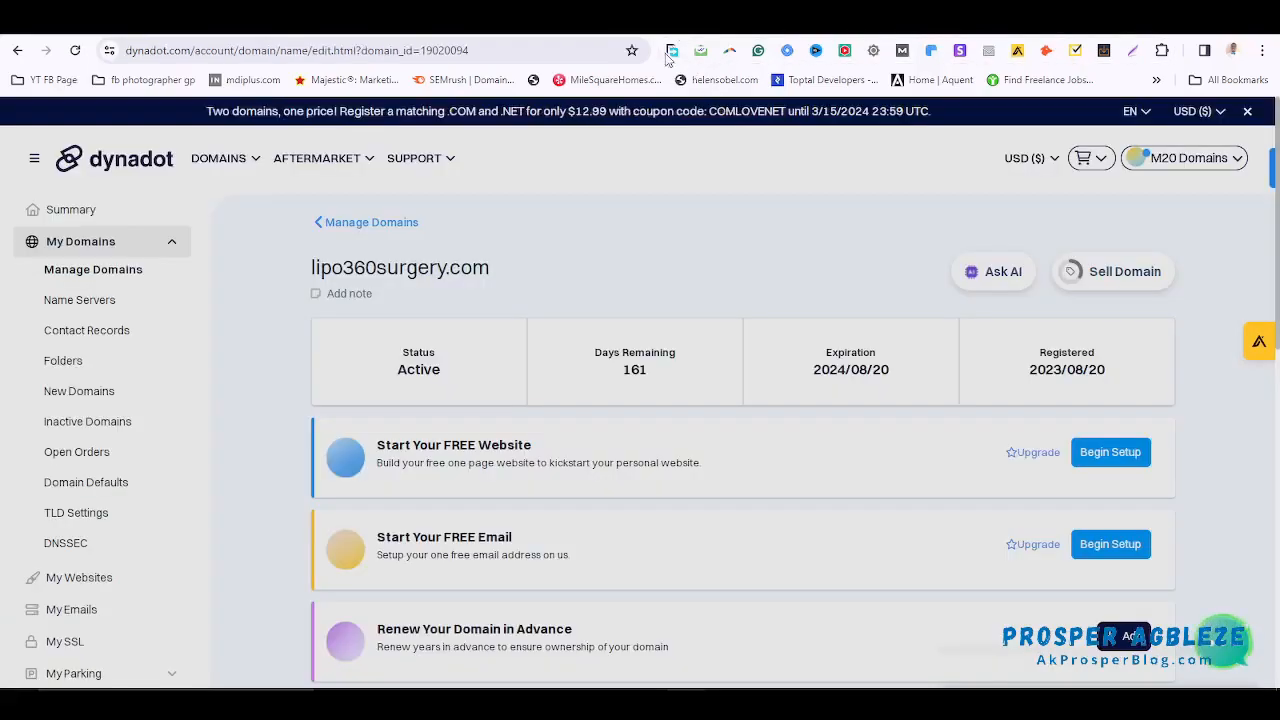
pyautogui.moveTo(310, 268); pyautogui.dragTo(516, 264)
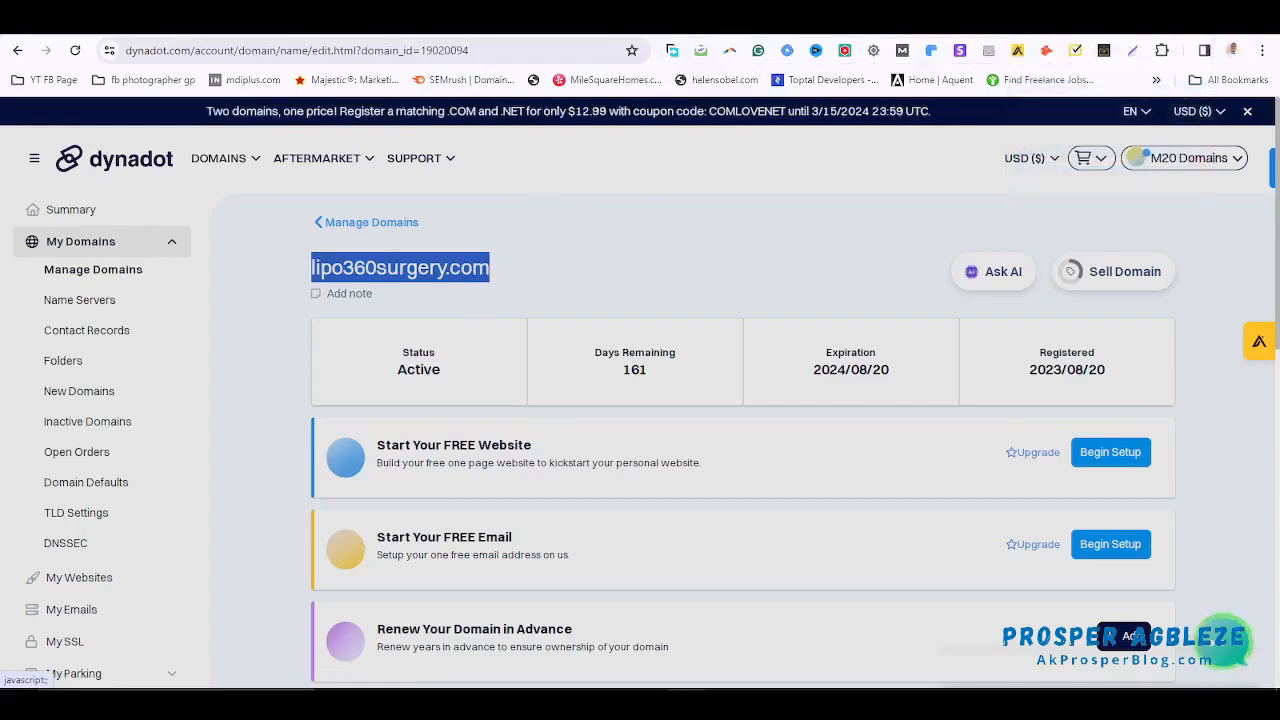
pyautogui.click(1048, 33)
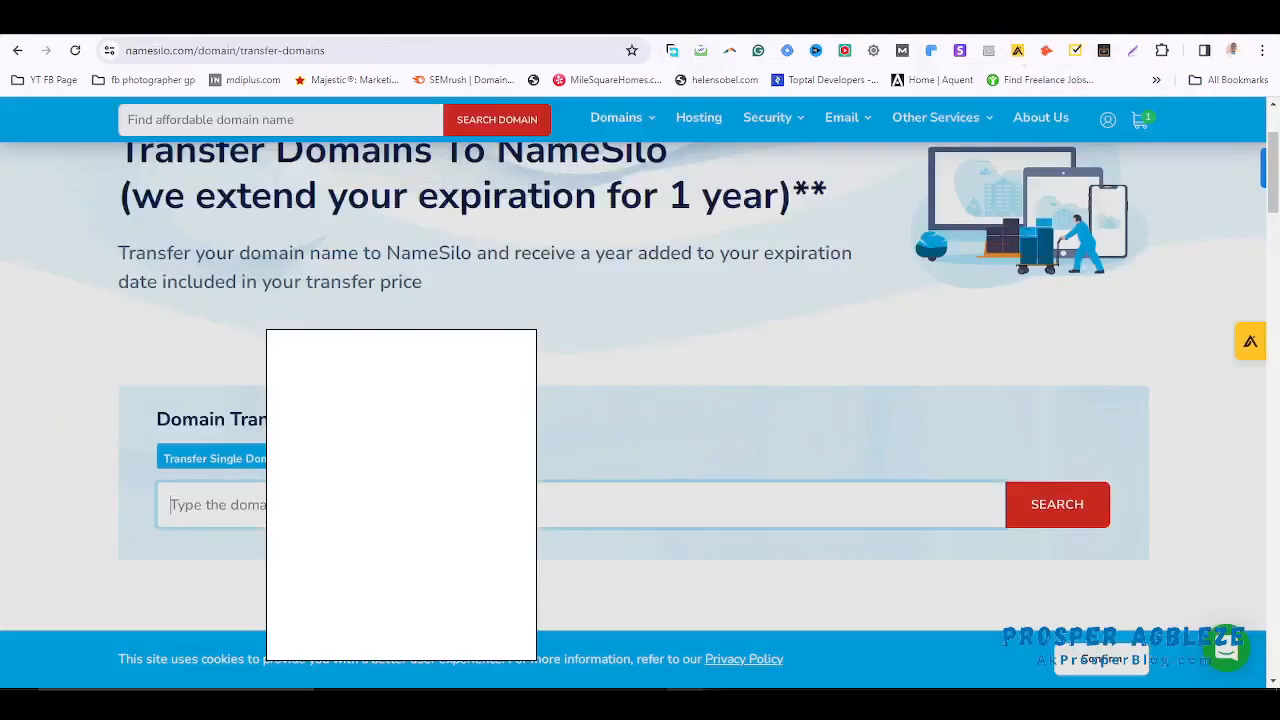
pyautogui.hotkey('ctrl', 'v')
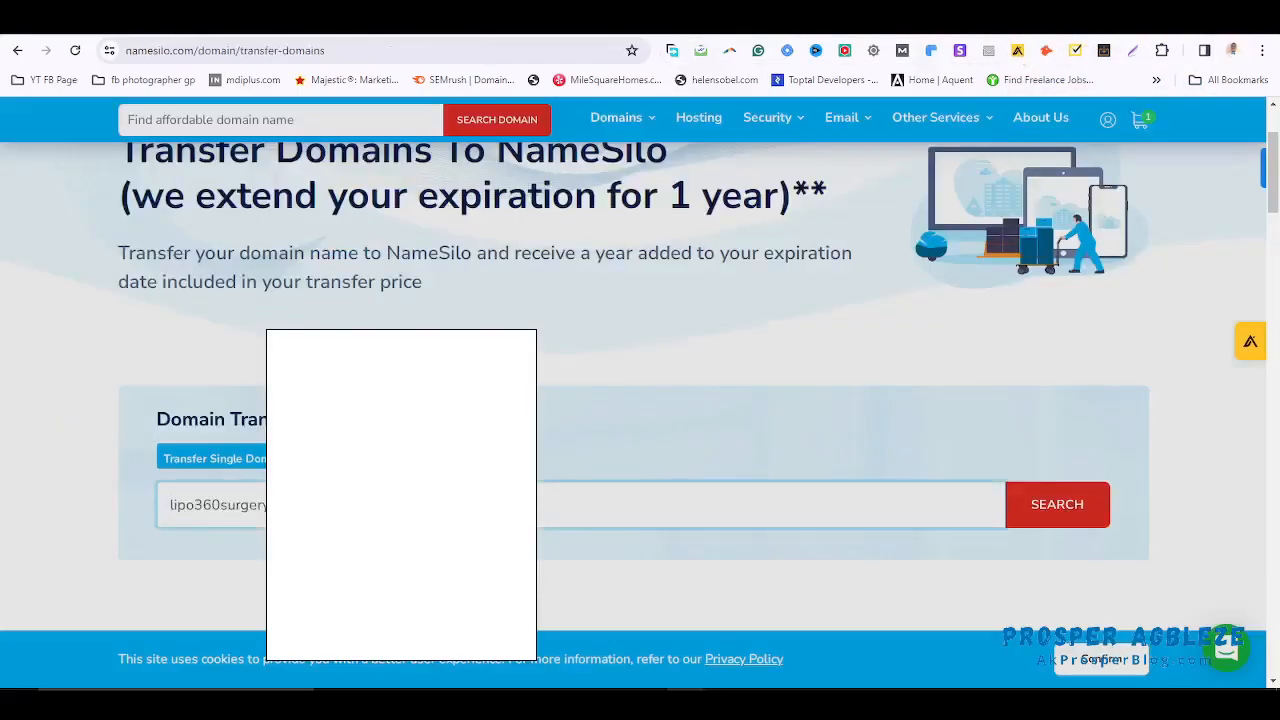
pyautogui.click(1084, 516)
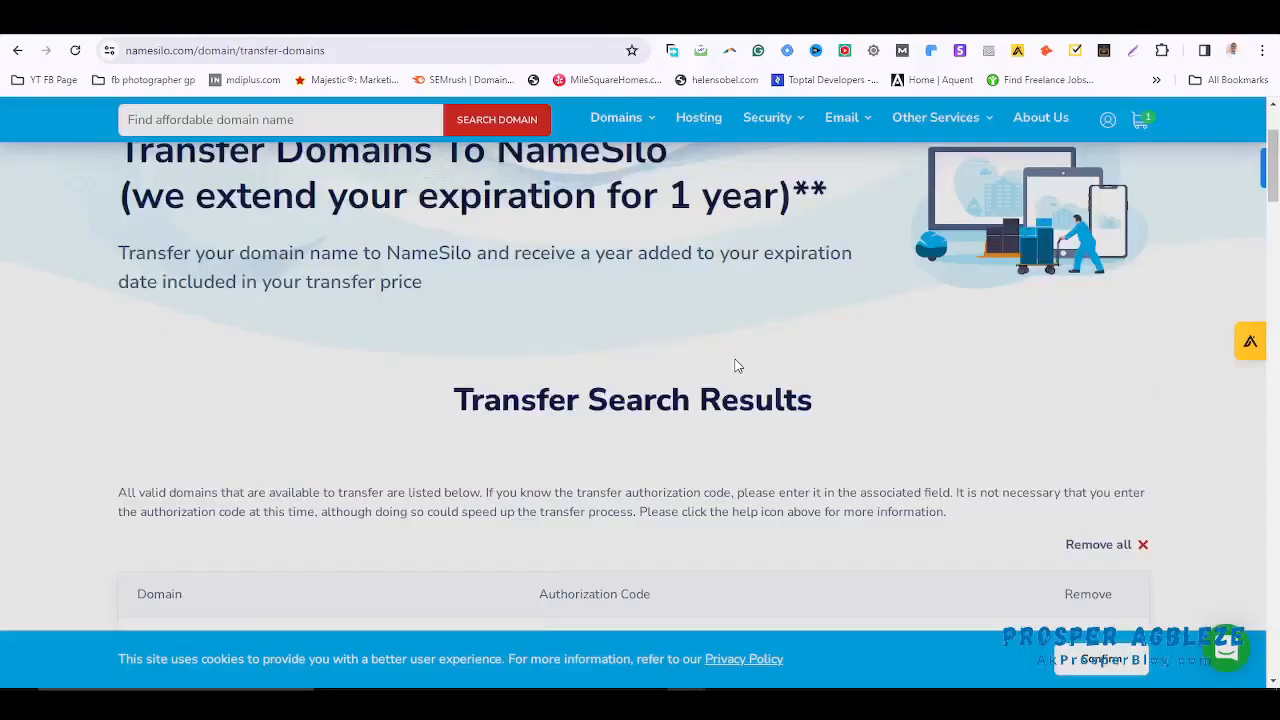
# Examine the authorization code column in the transfer search results and the Transfer Domains To NameSilo heading
pyautogui.scroll(-2, 726, 388)
pyautogui.moveTo(540, 355); pyautogui.dragTo(676, 351)
pyautogui.click(676, 351)
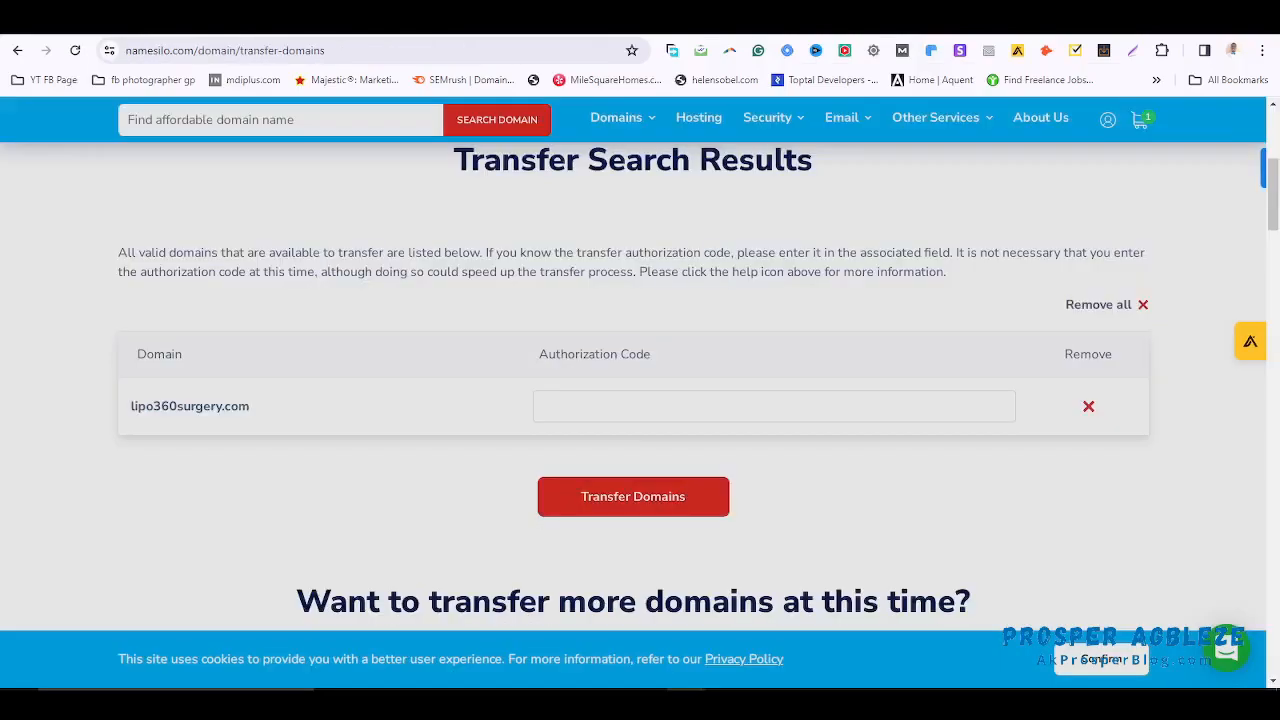
pyautogui.scroll(4, 1006, 322)
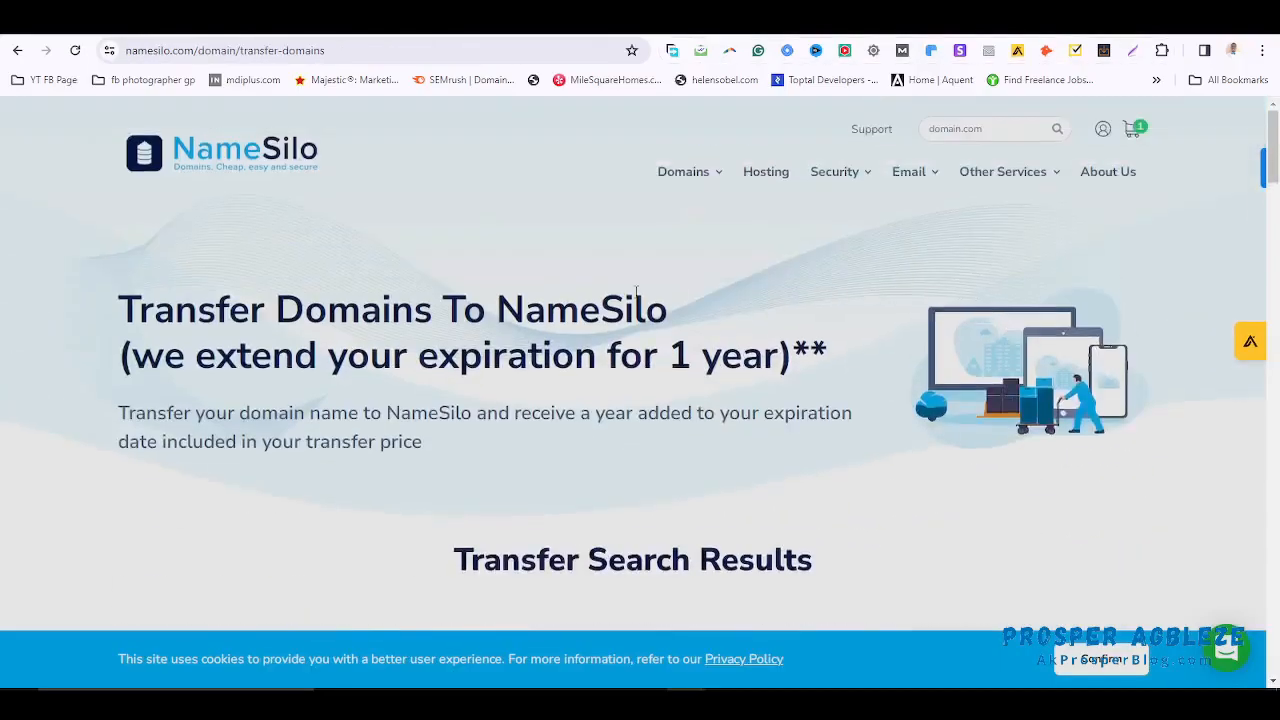
pyautogui.moveTo(116, 318); pyautogui.dragTo(414, 312)
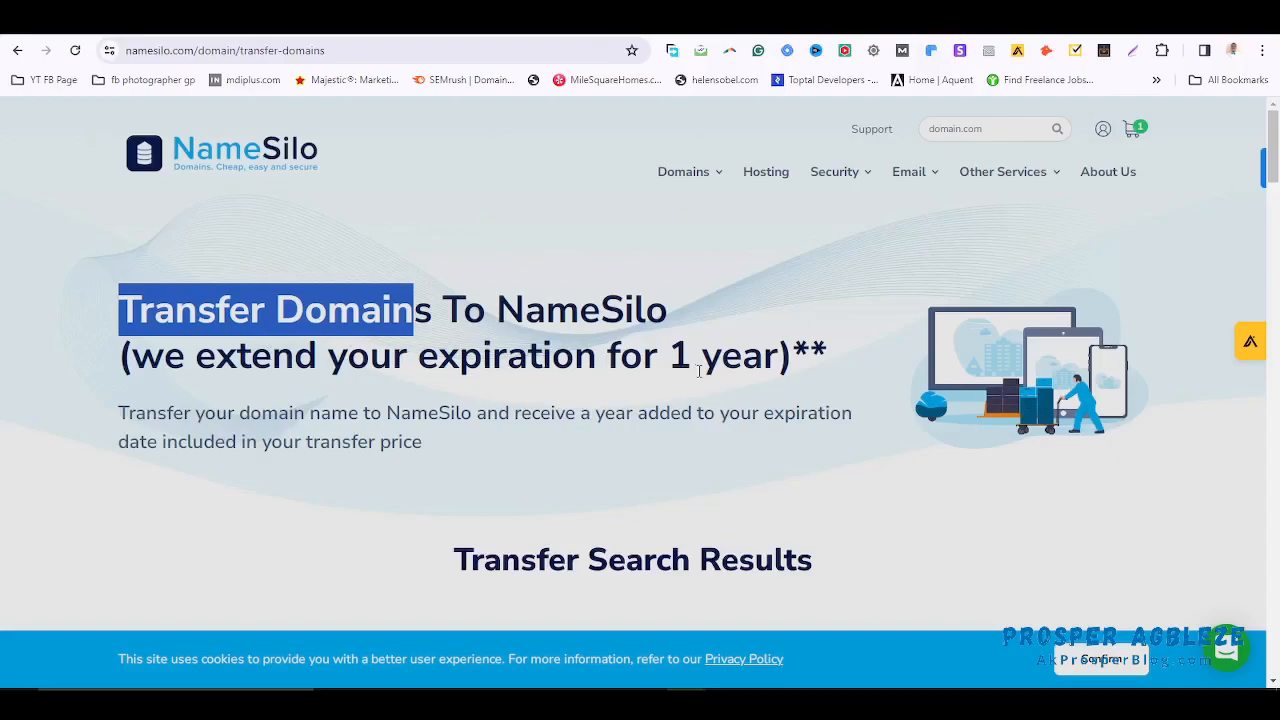
pyautogui.click(559, 252)
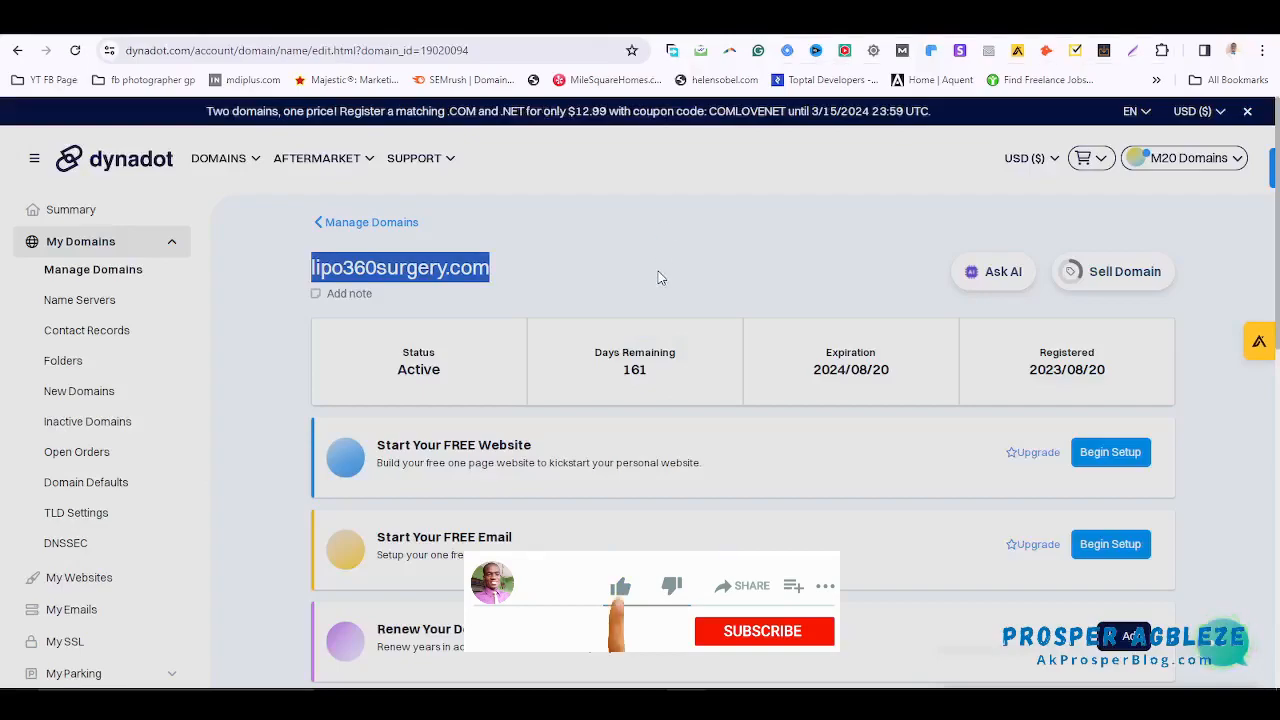
# Check the expiration date of lipo360surgery.com on its Dynadot management page
pyautogui.click(645, 247)
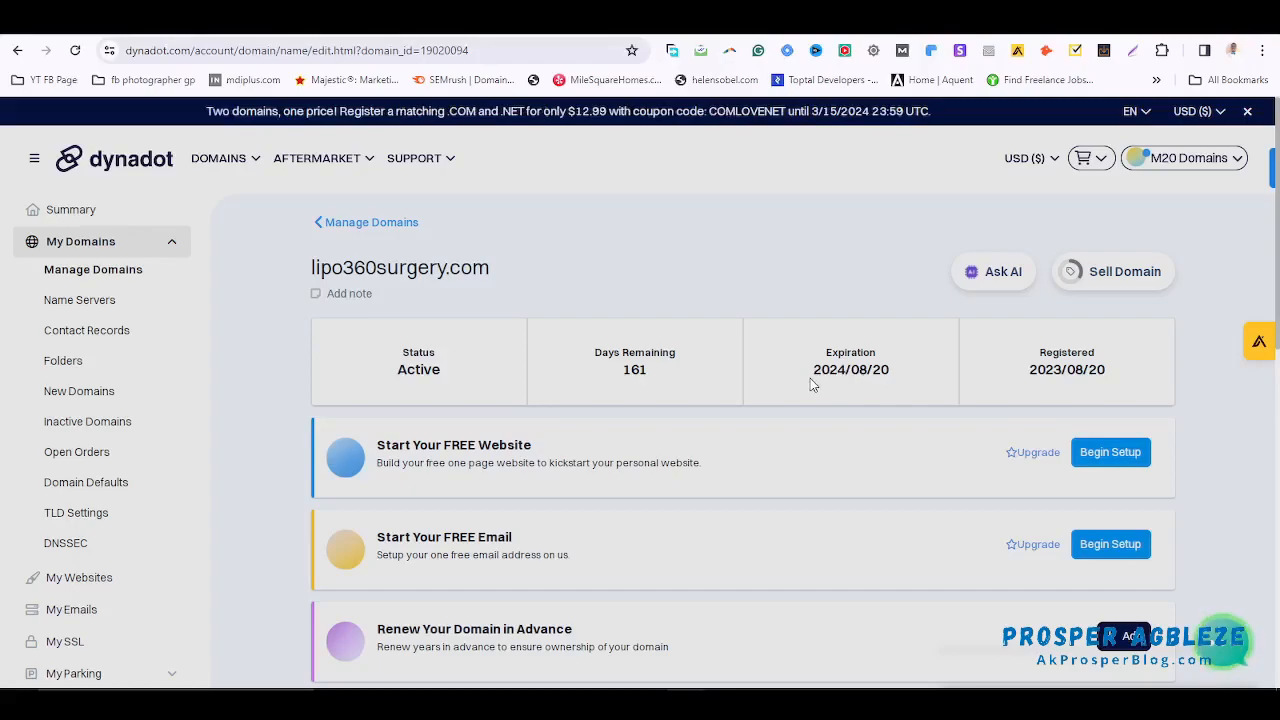
pyautogui.moveTo(813, 370); pyautogui.dragTo(841, 375)
pyautogui.click(812, 327)
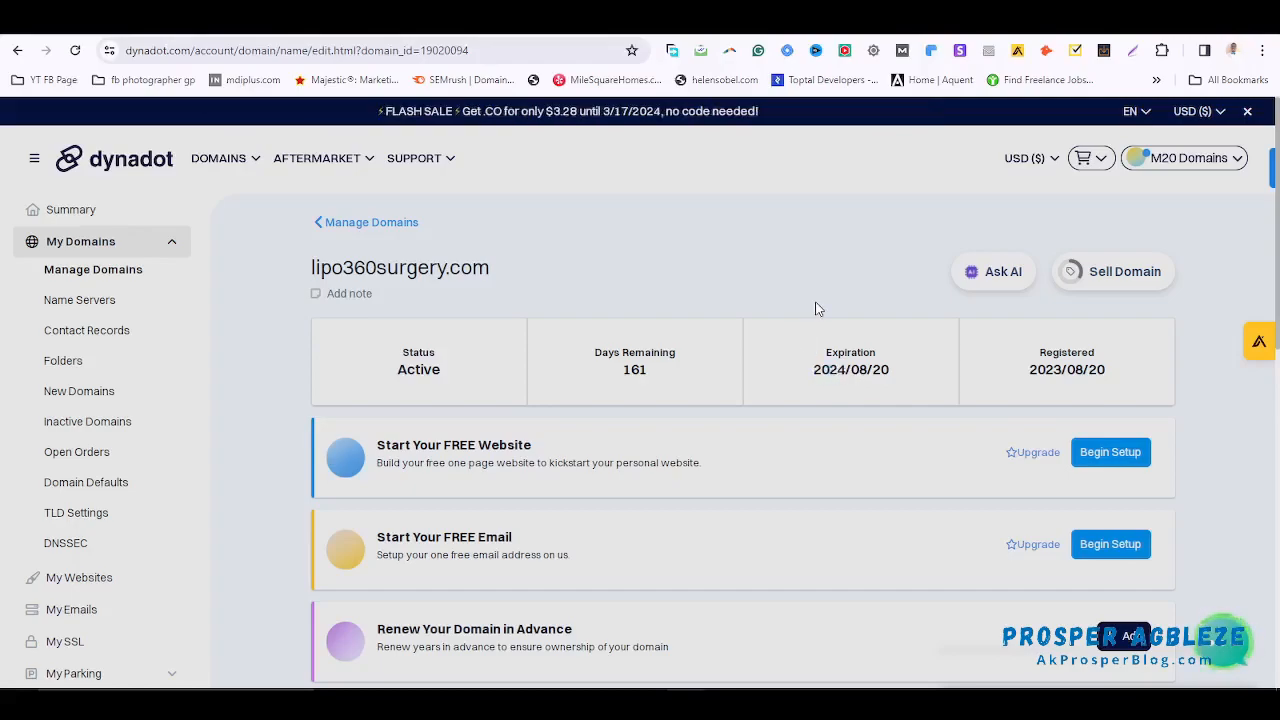
pyautogui.moveTo(812, 370); pyautogui.dragTo(895, 375)
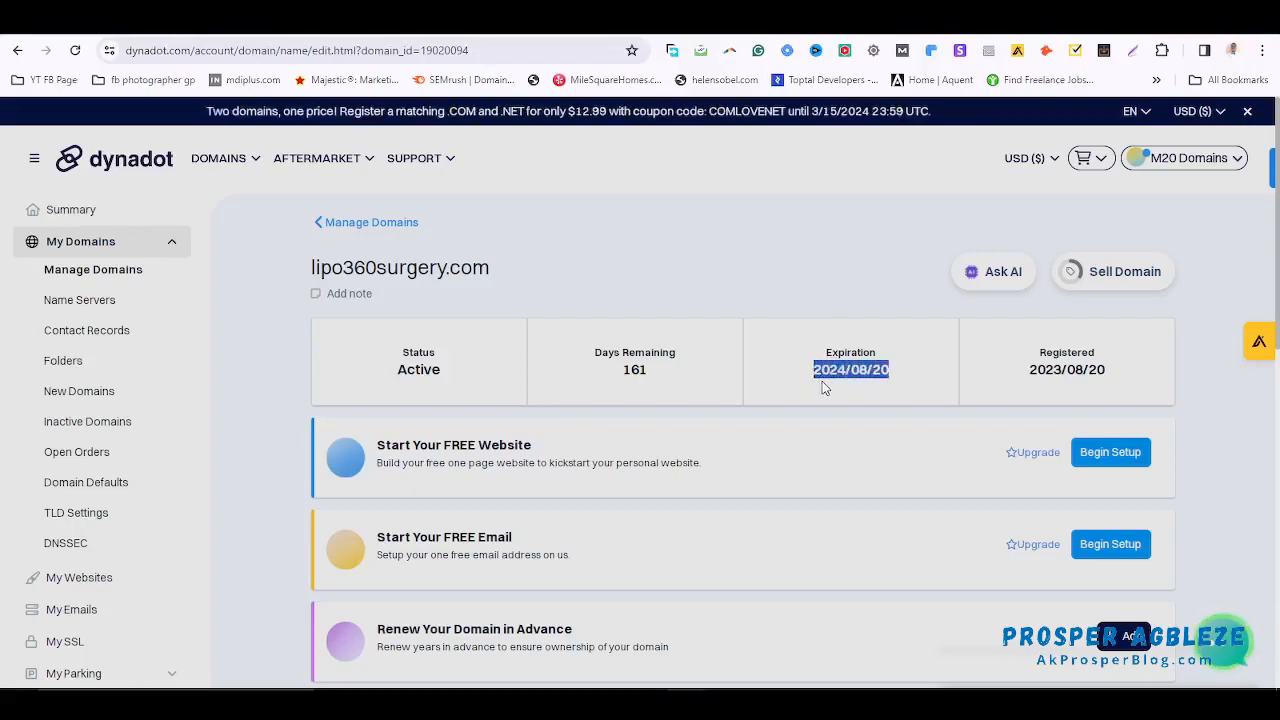
pyautogui.click(805, 350)
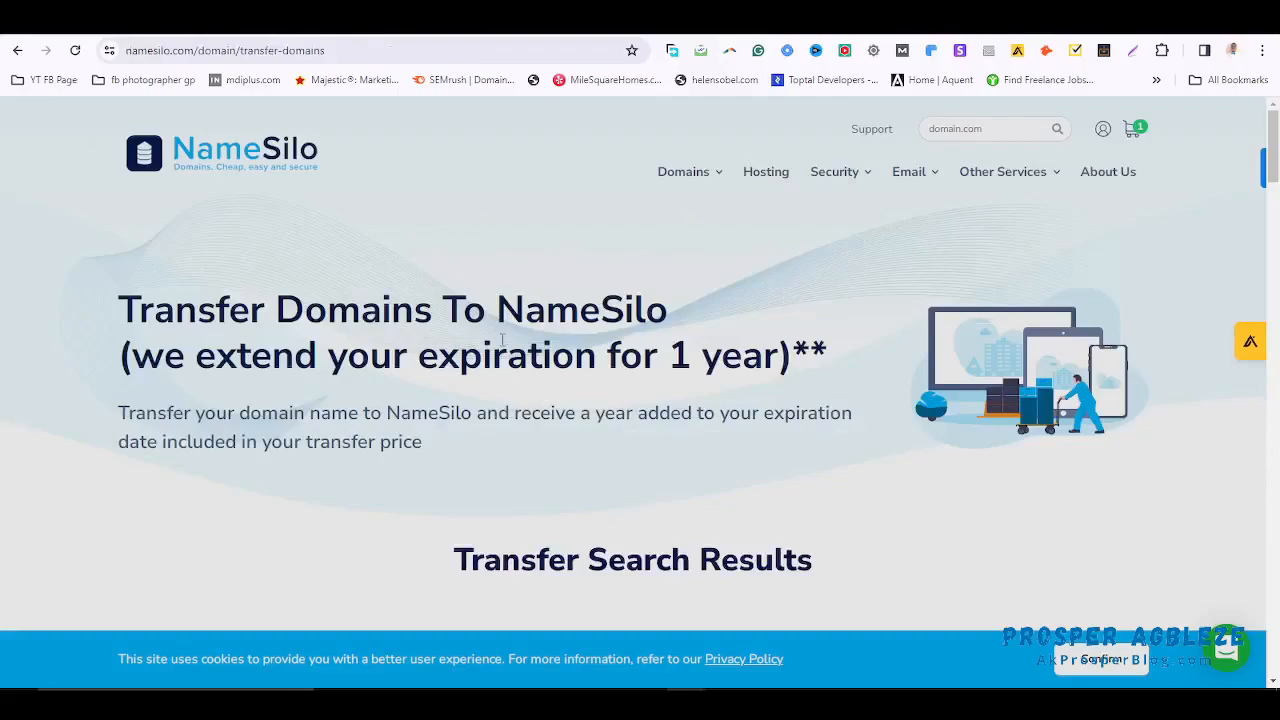
# Read NameSilo's offer to extend the expiration by 1 year and review the listed domain's transfer entry
pyautogui.moveTo(118, 294); pyautogui.dragTo(840, 368)
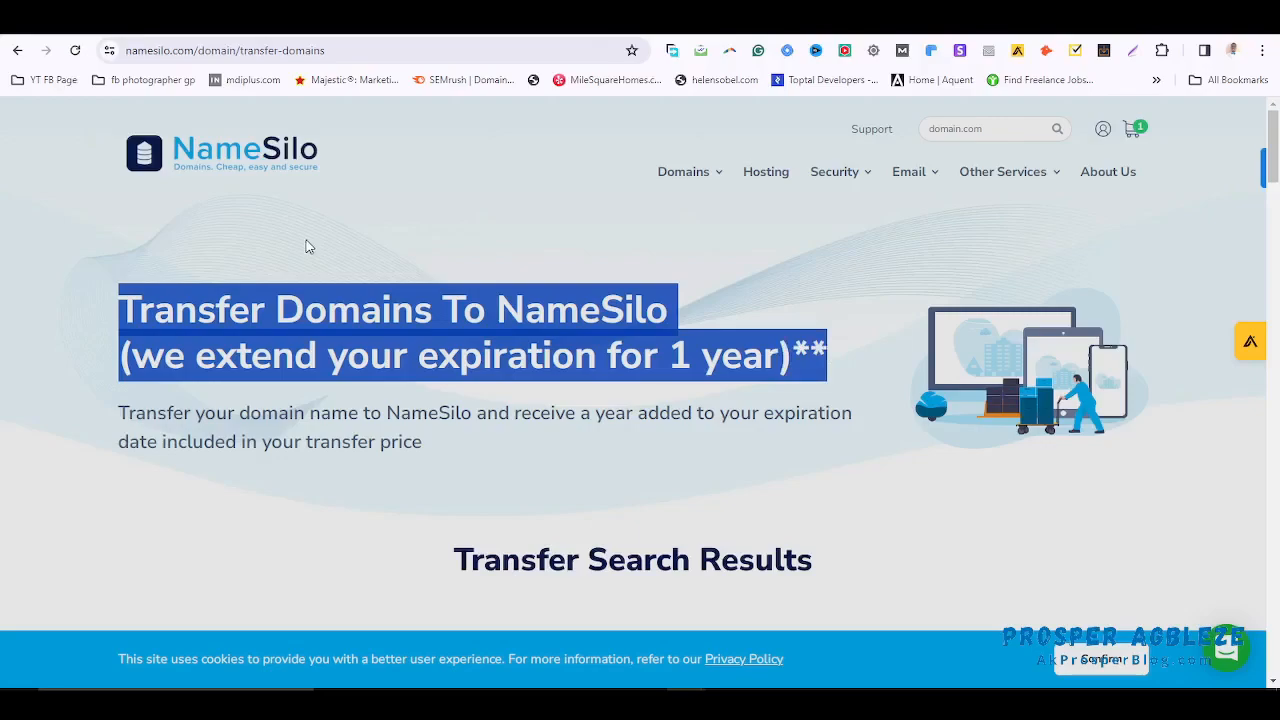
pyautogui.click(168, 206)
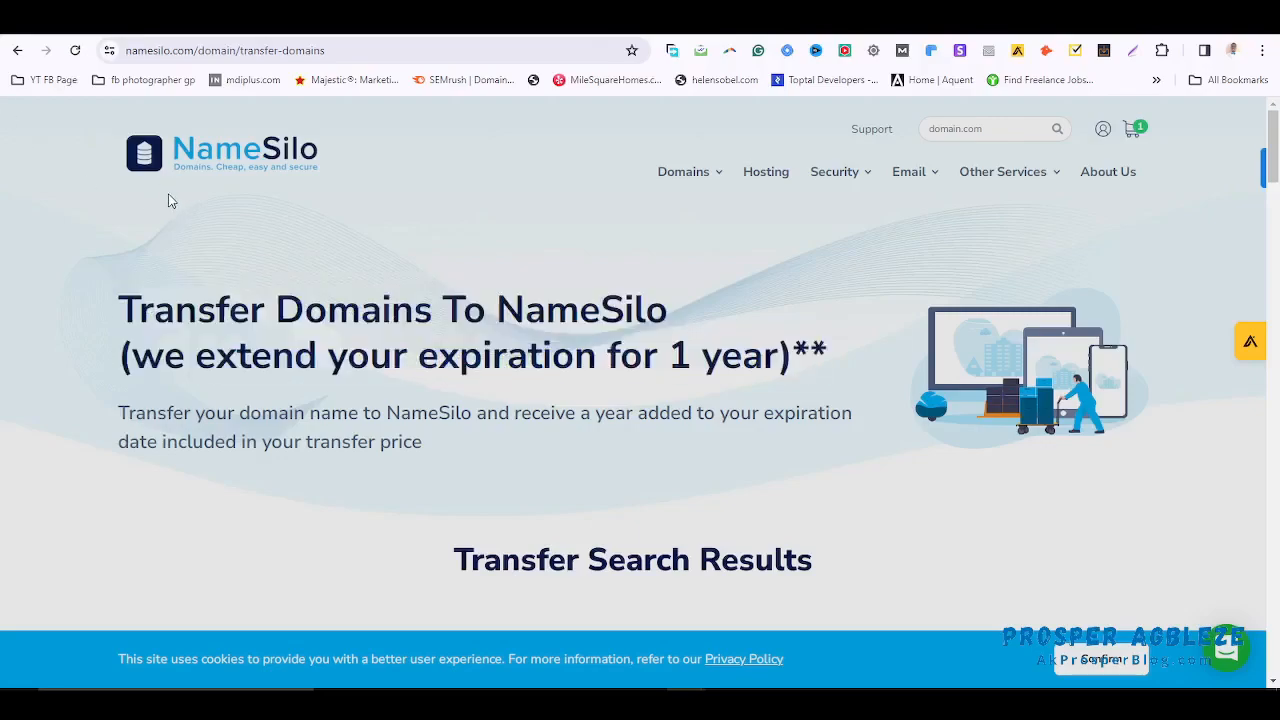
pyautogui.scroll(-3, 317, 291)
pyautogui.scroll(1, 658, 434)
pyautogui.scroll(1, 658, 434)
pyautogui.scroll(2, 805, 316)
pyautogui.moveTo(715, 181)
pyautogui.scroll(-3, 866, 330)
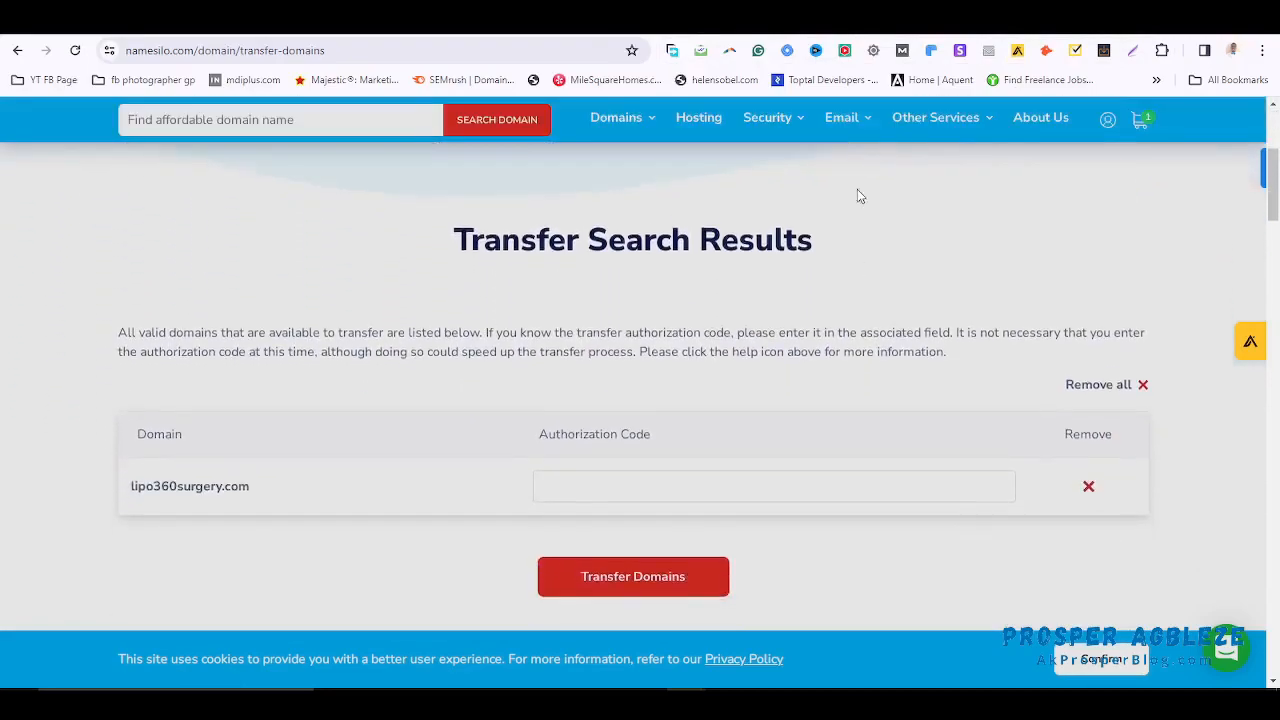
# Switch to Dynadot and unlock lipo360surgery.com for transfer in the domain's settings
pyautogui.click(688, 34)
pyautogui.scroll(-5, 557, 272)
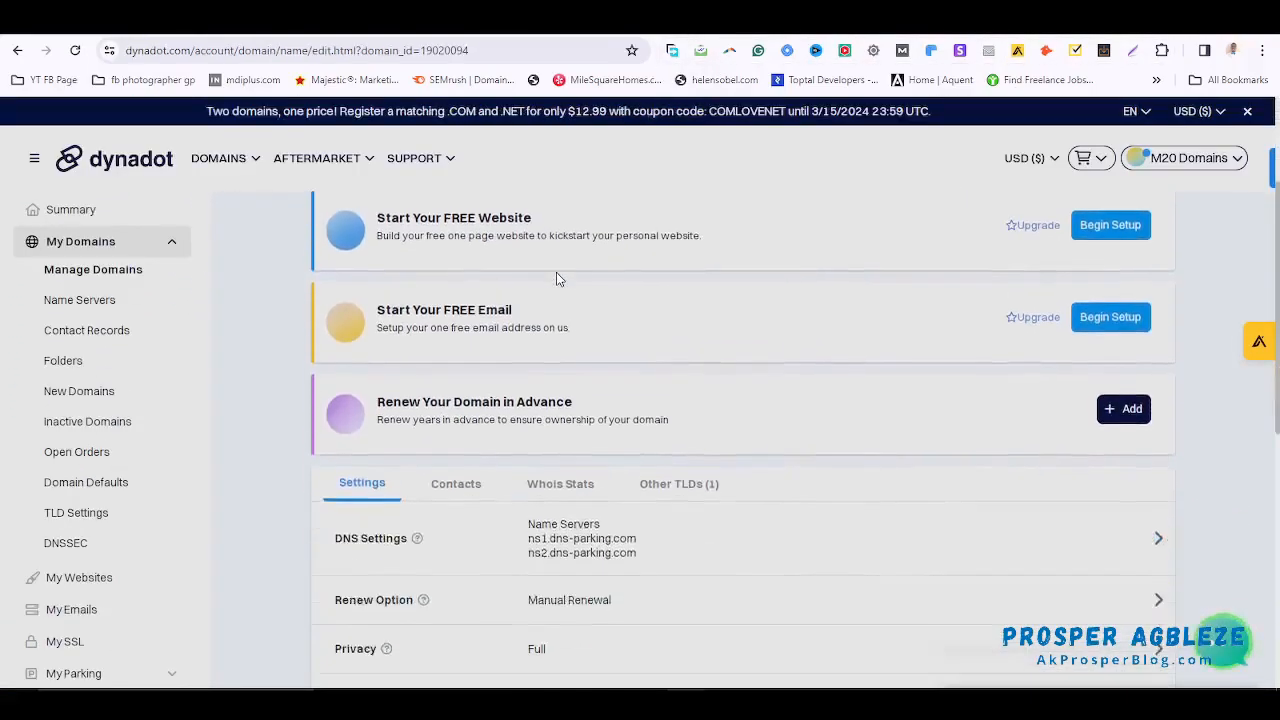
pyautogui.scroll(-3, 620, 387)
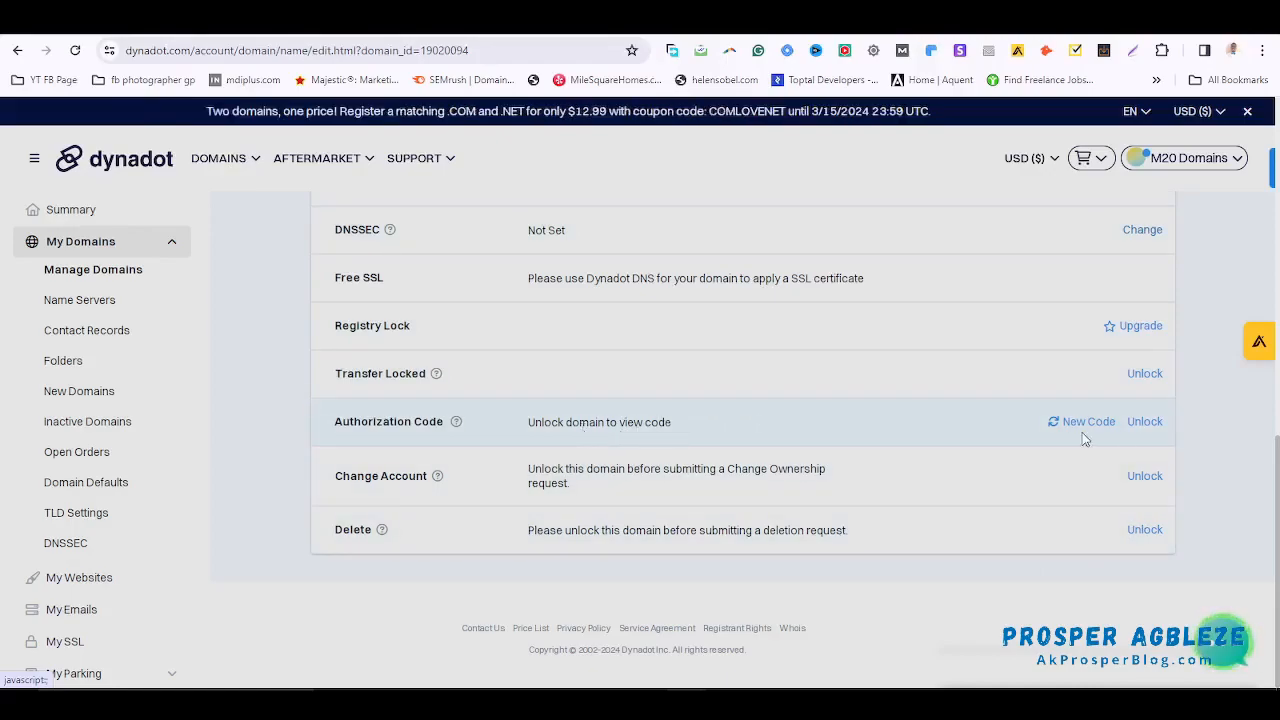
pyautogui.click(1145, 375)
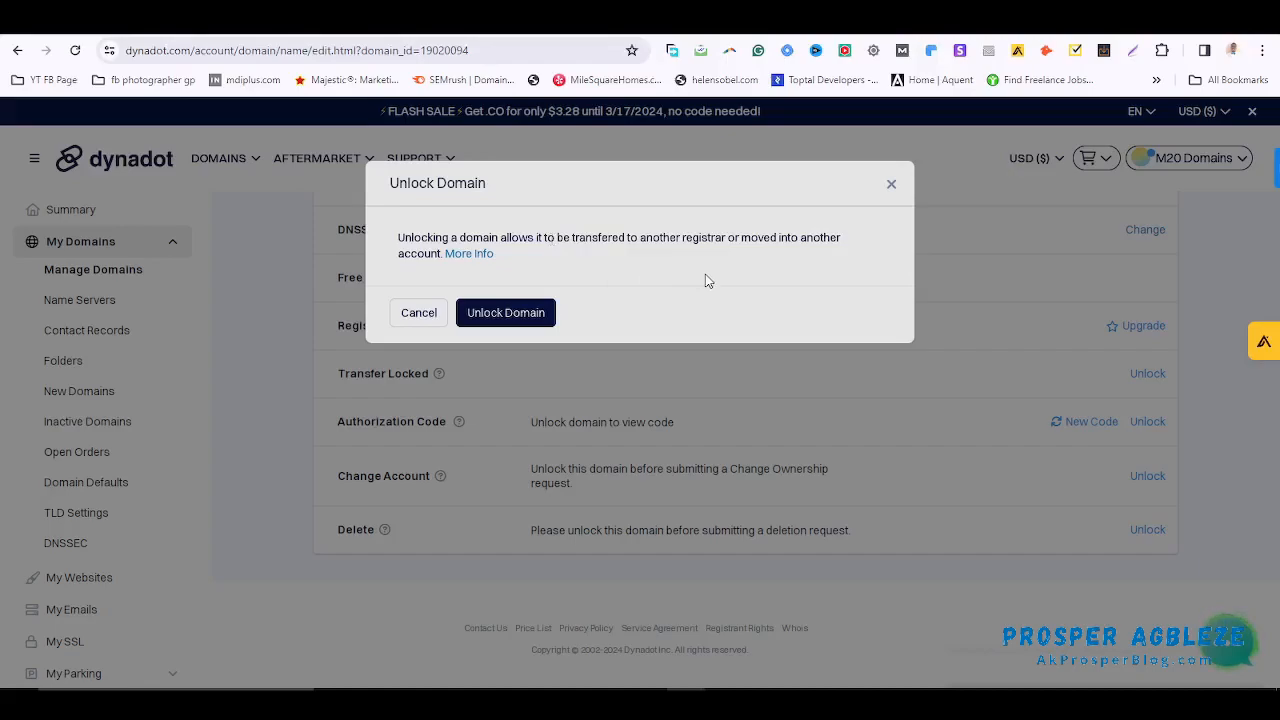
pyautogui.click(501, 314)
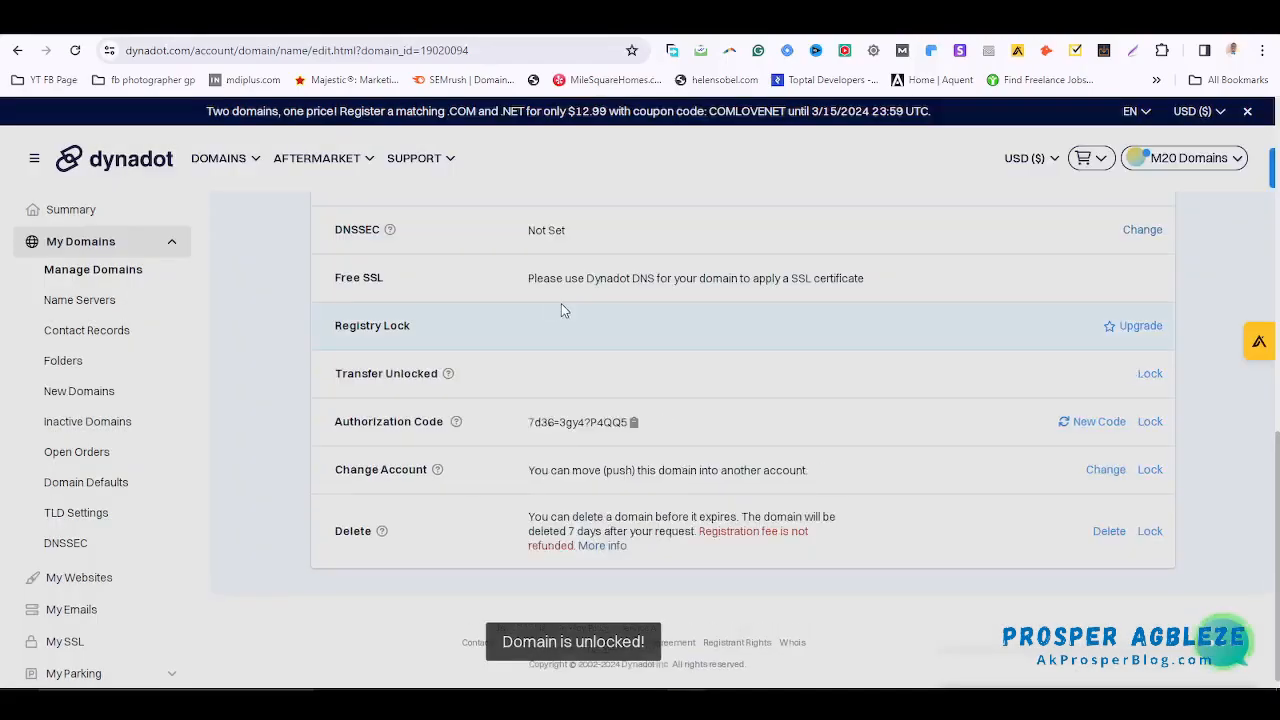
# Copy the domain's authorization code from Dynadot into the Authorization Code field on NameSilo and submit the domain transfer
pyautogui.scroll(1, 836, 449)
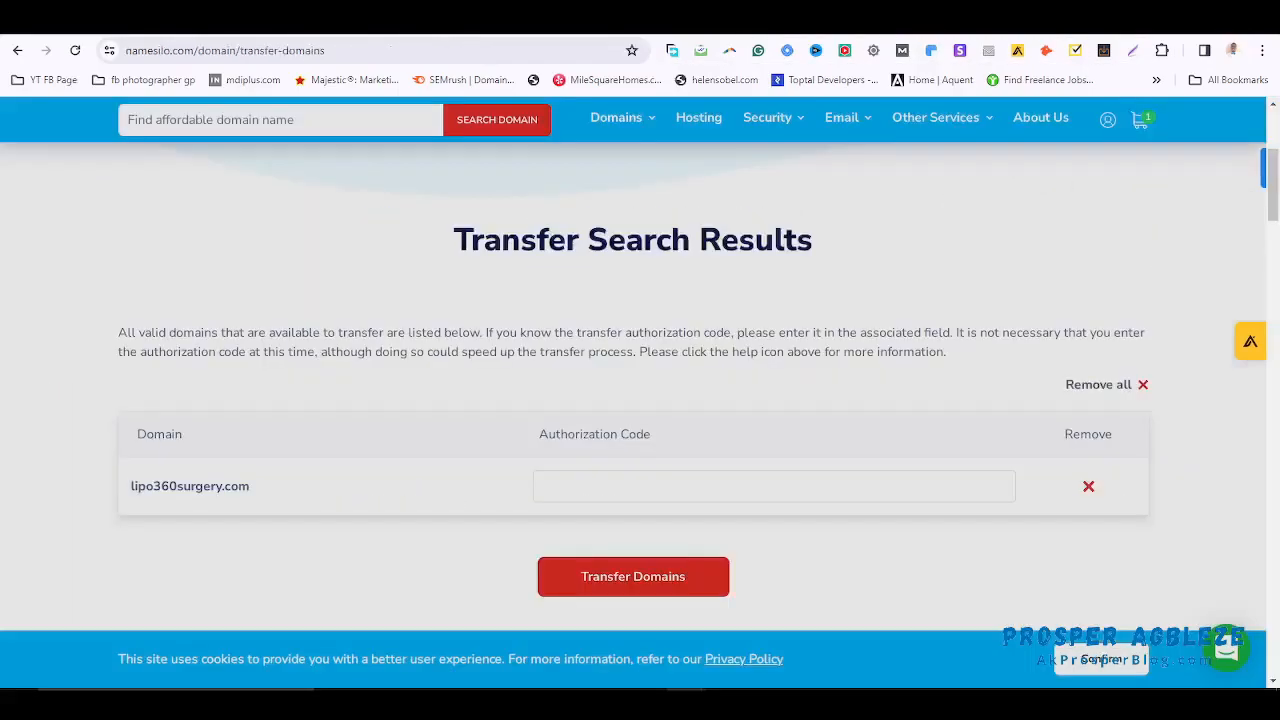
pyautogui.click(696, 480)
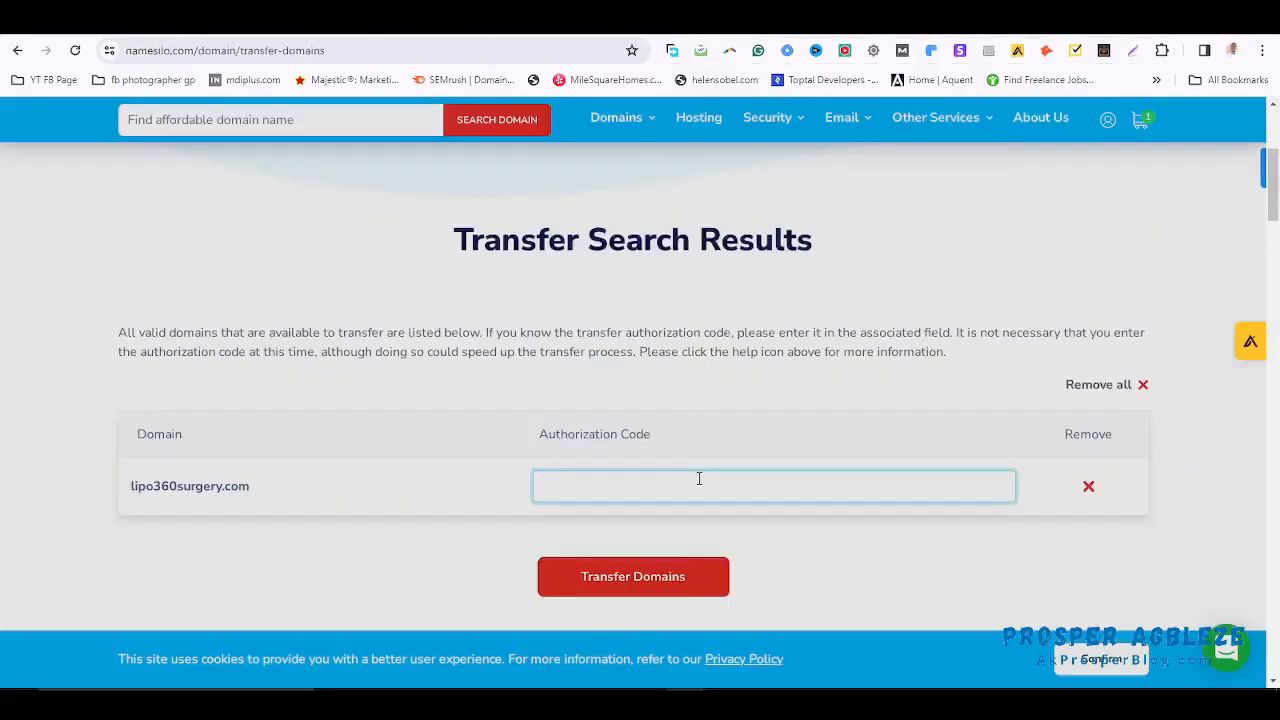
pyautogui.hotkey('ctrl', 'v')
pyautogui.click(639, 584)
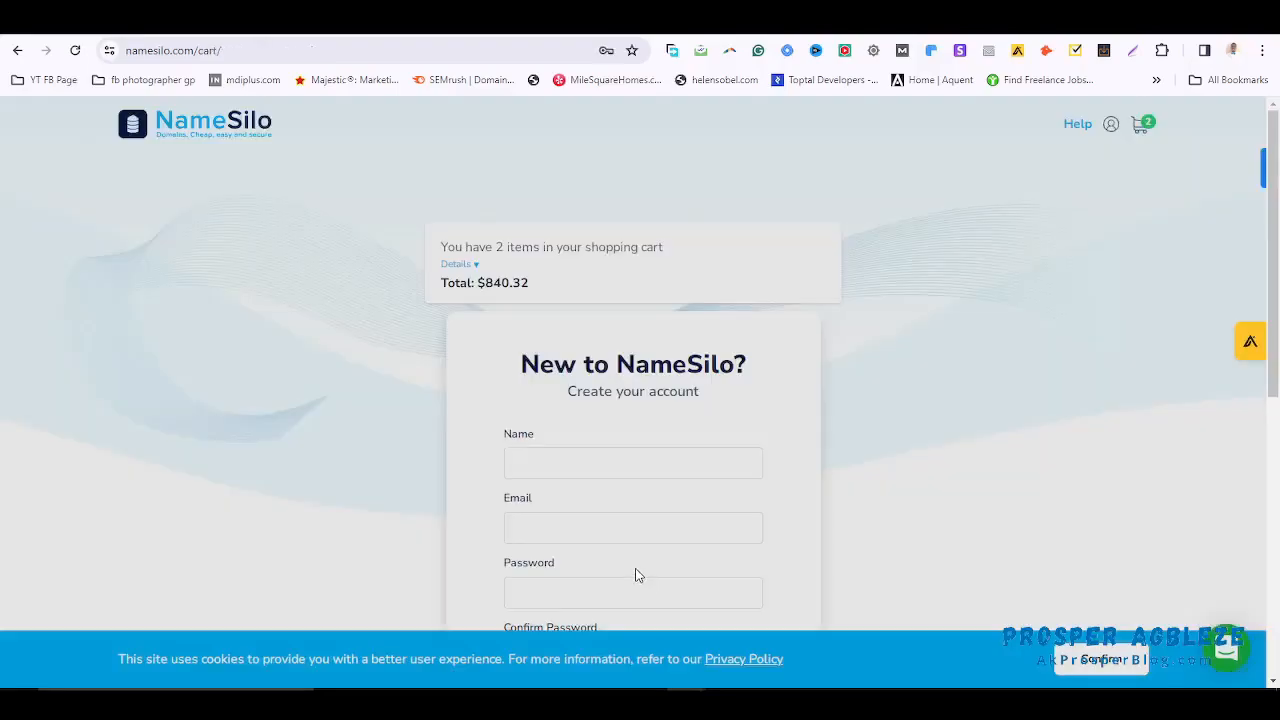
# Review the account creation form in NameSilo's cart and return to look over the domain transfer page
pyautogui.scroll(-1, 784, 508)
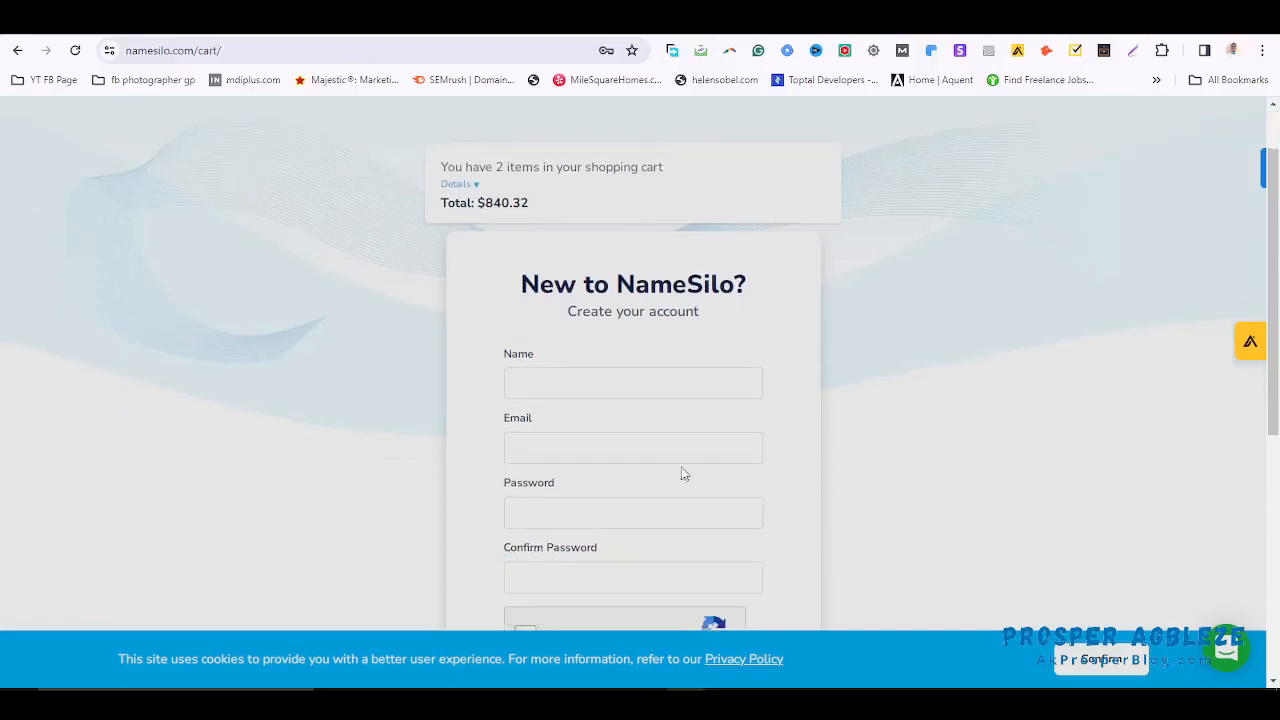
pyautogui.click(17, 50)
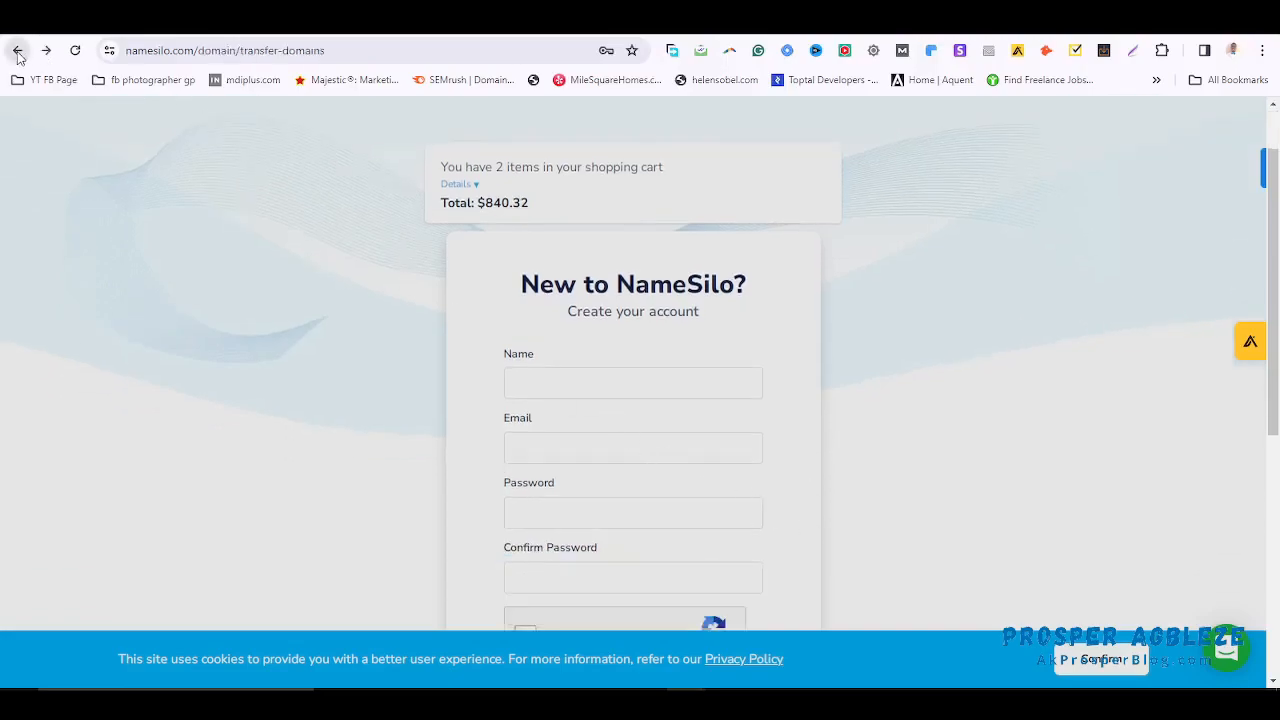
pyautogui.scroll(-4, 657, 428)
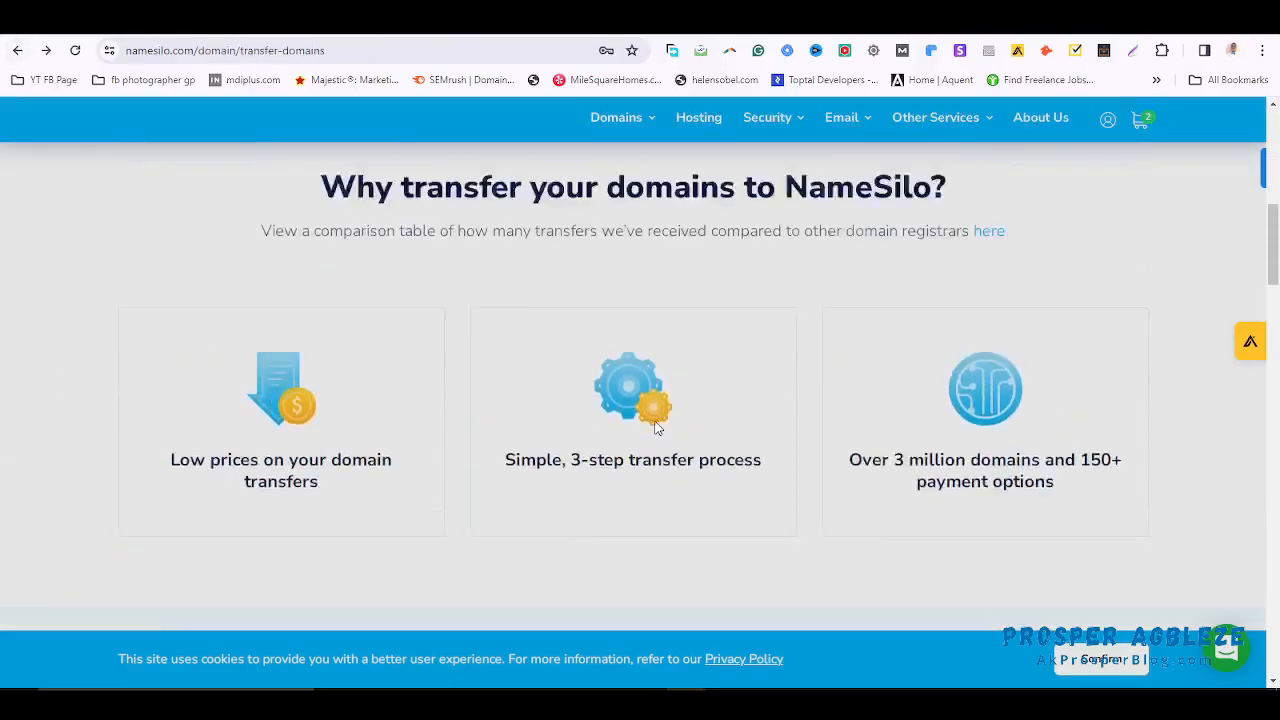
pyautogui.scroll(5, 657, 428)
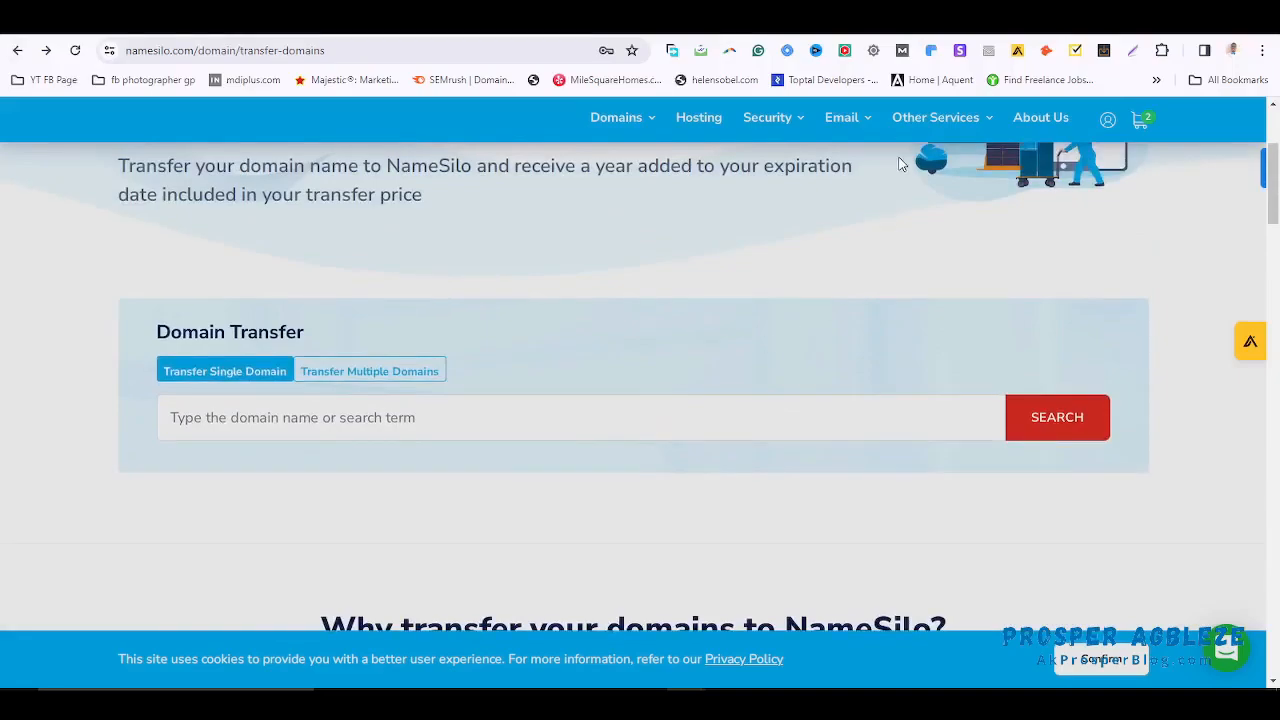
# Open dynadot.com in a new browser tab
pyautogui.scroll(3, 443, 303)
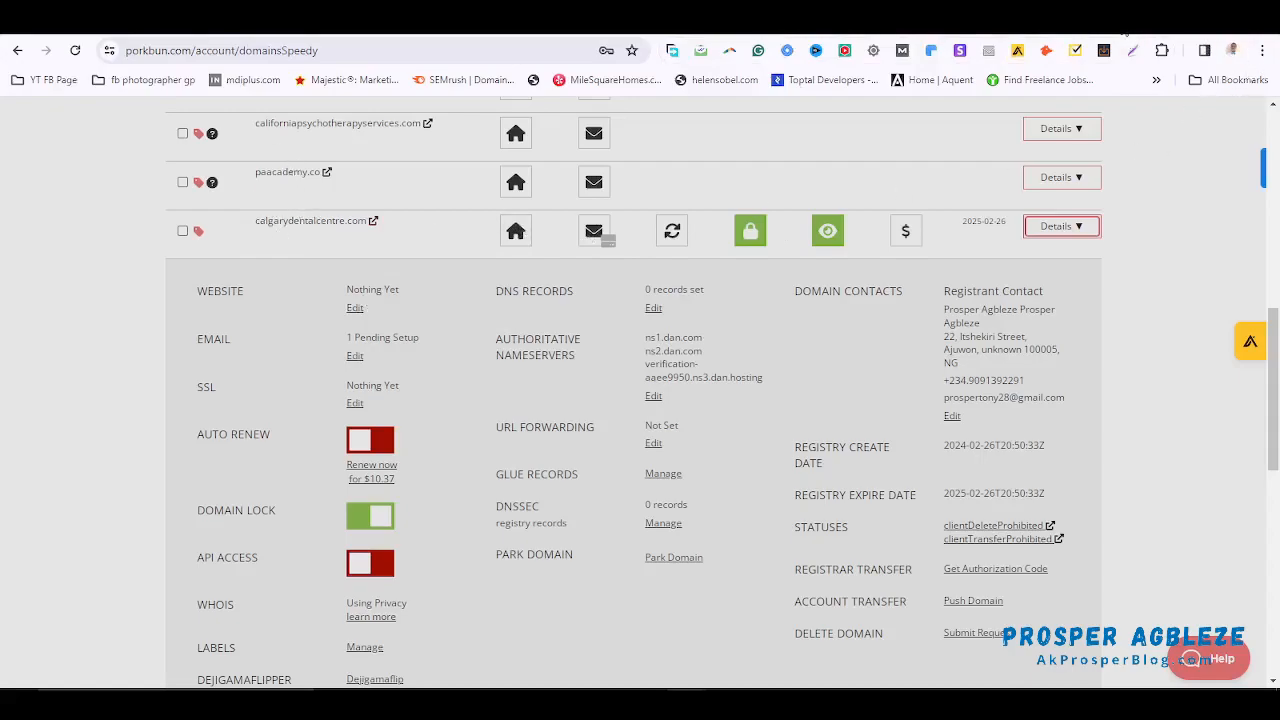
pyautogui.click(1118, 20)
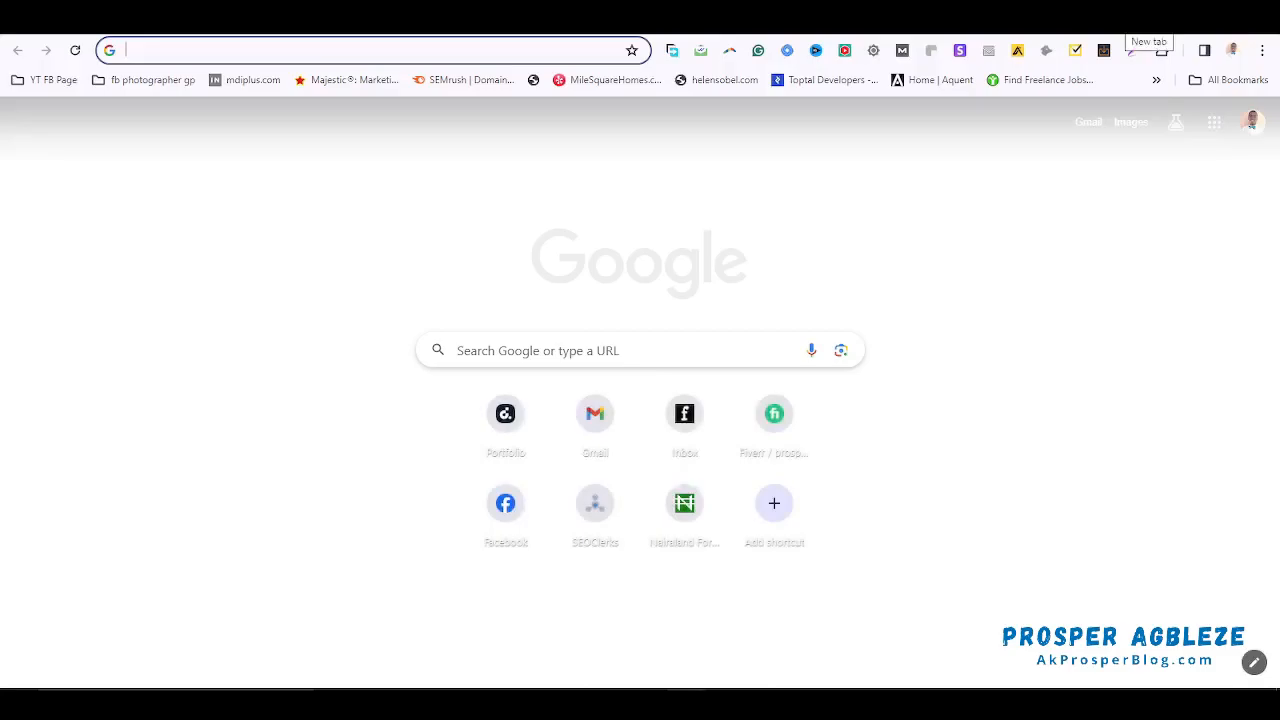
pyautogui.write('dynadot.com')
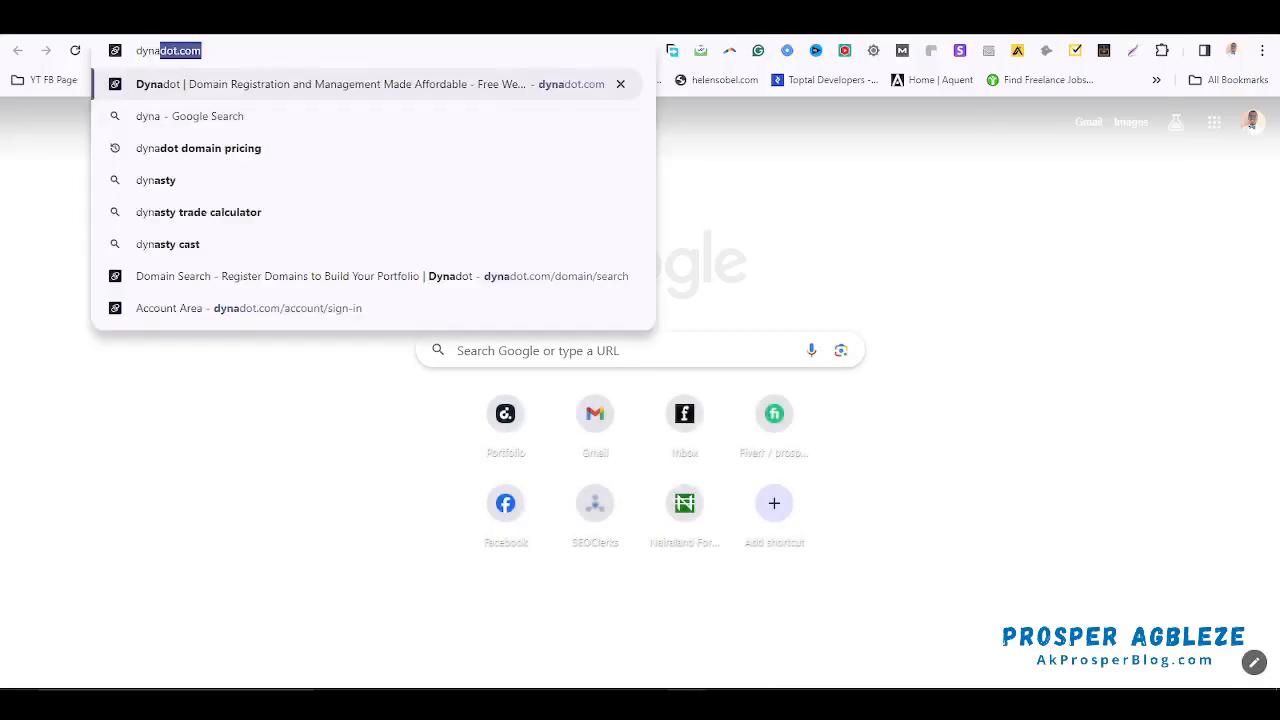
pyautogui.press('Return')
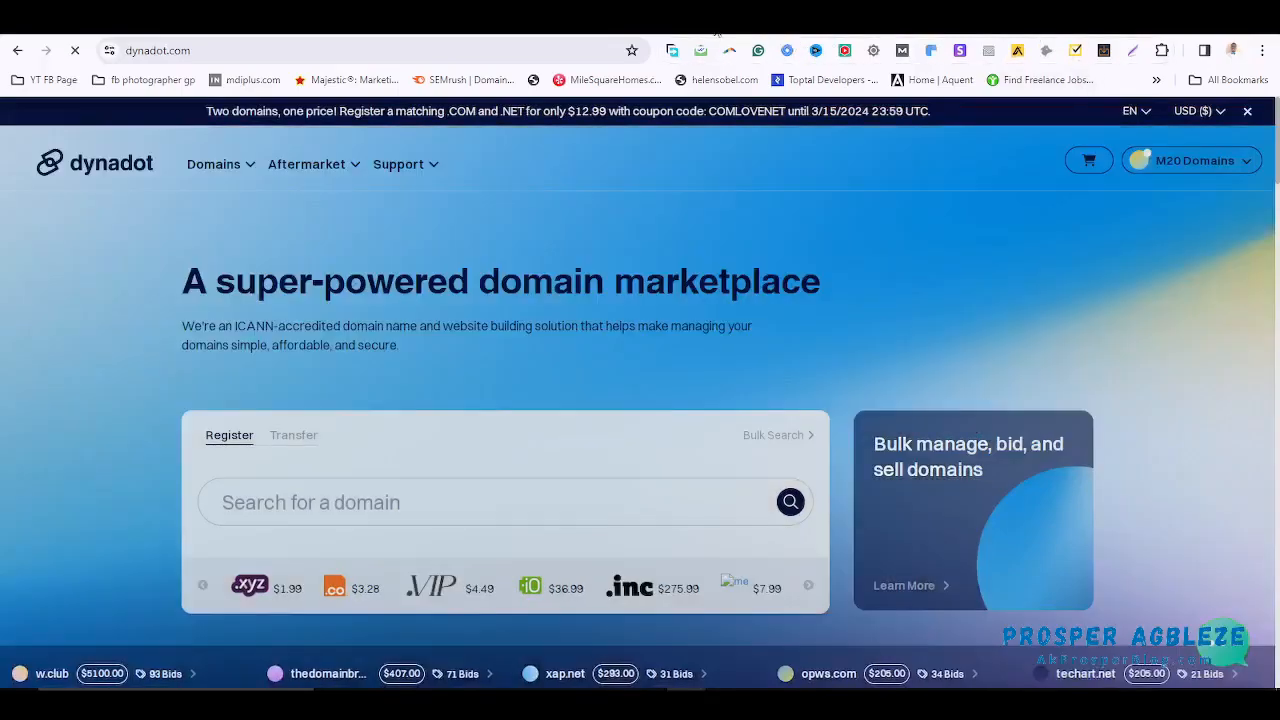
pyautogui.click(724, 22)
pyautogui.click(98, 382)
pyautogui.moveTo(574, 468)
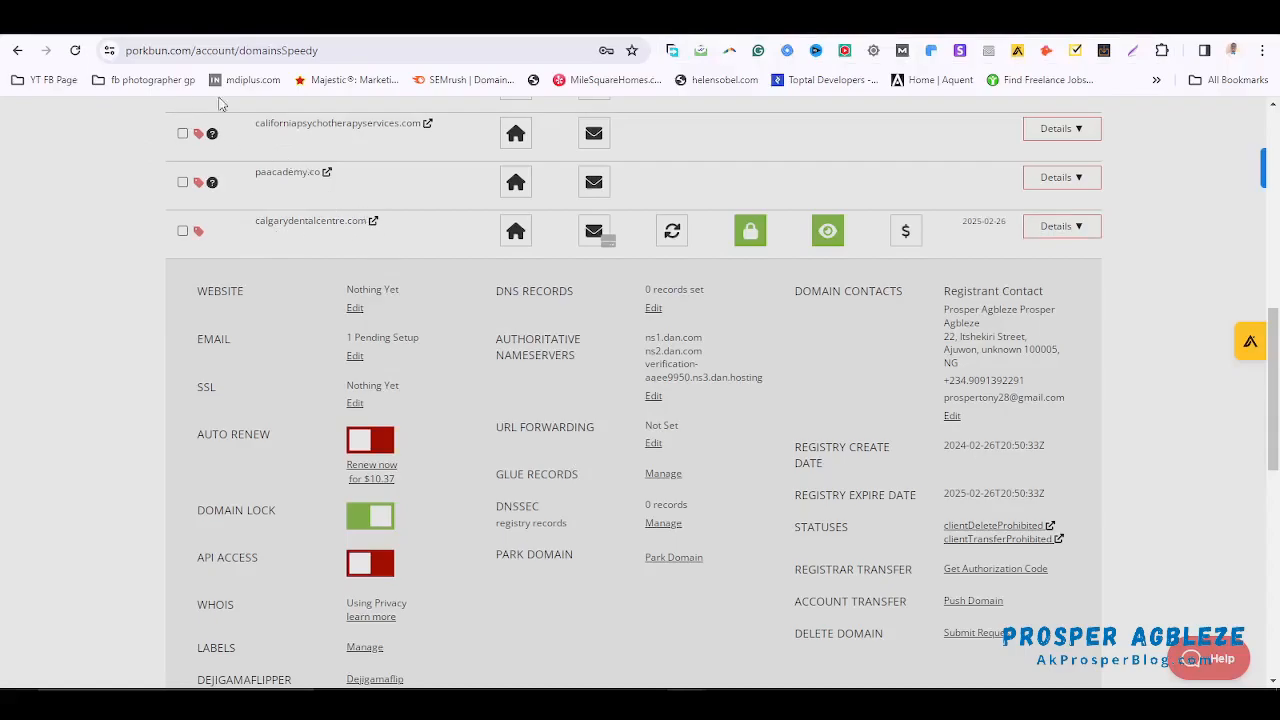
pyautogui.click(150, 20)
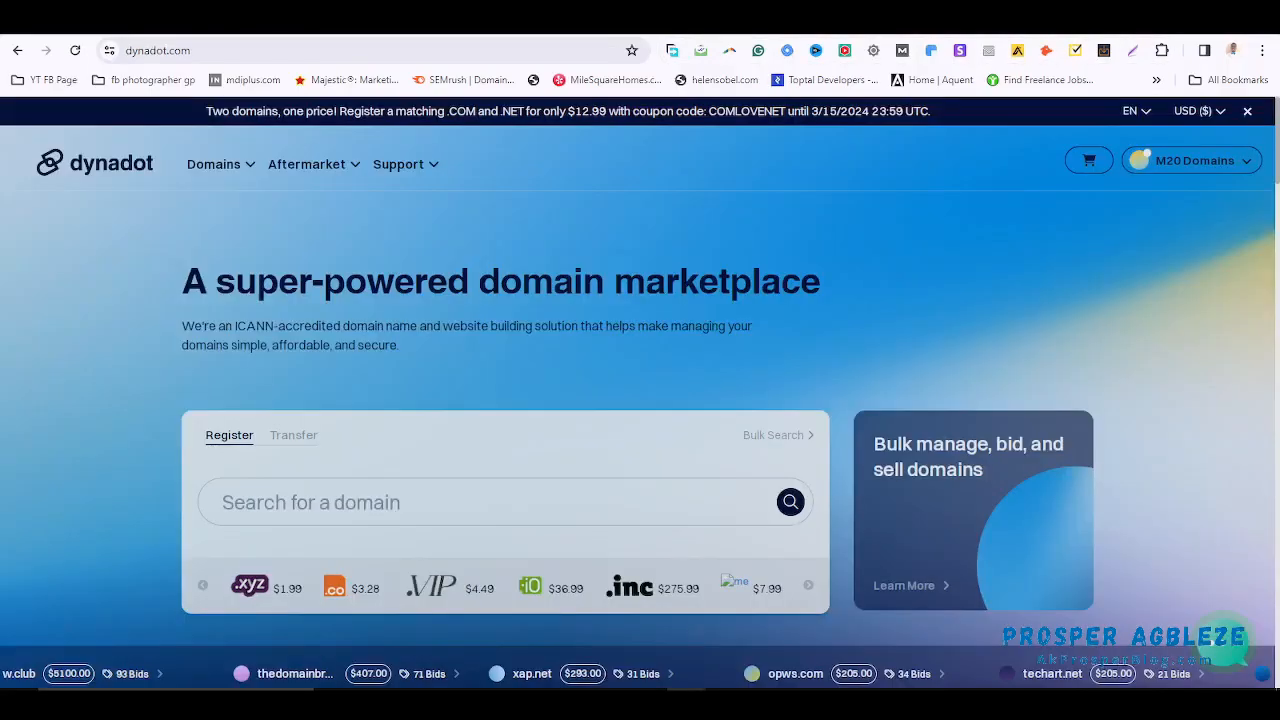
pyautogui.click(978, 24)
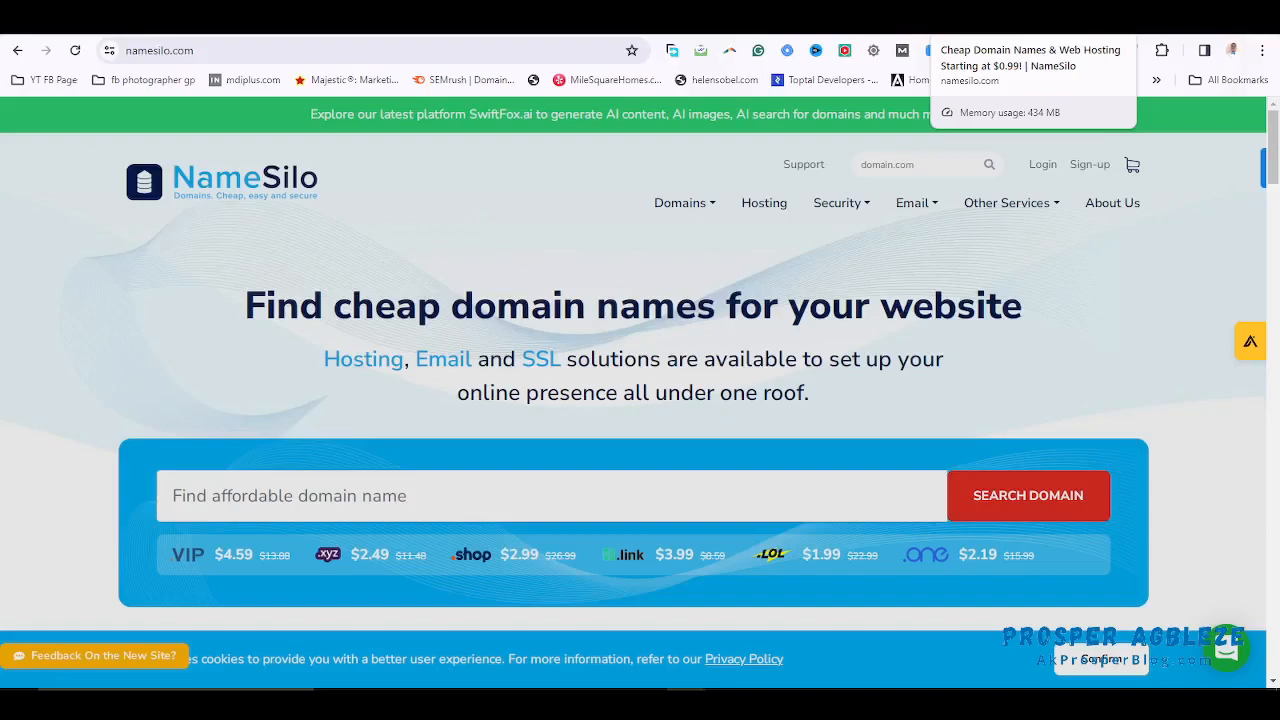
pyautogui.click(725, 34)
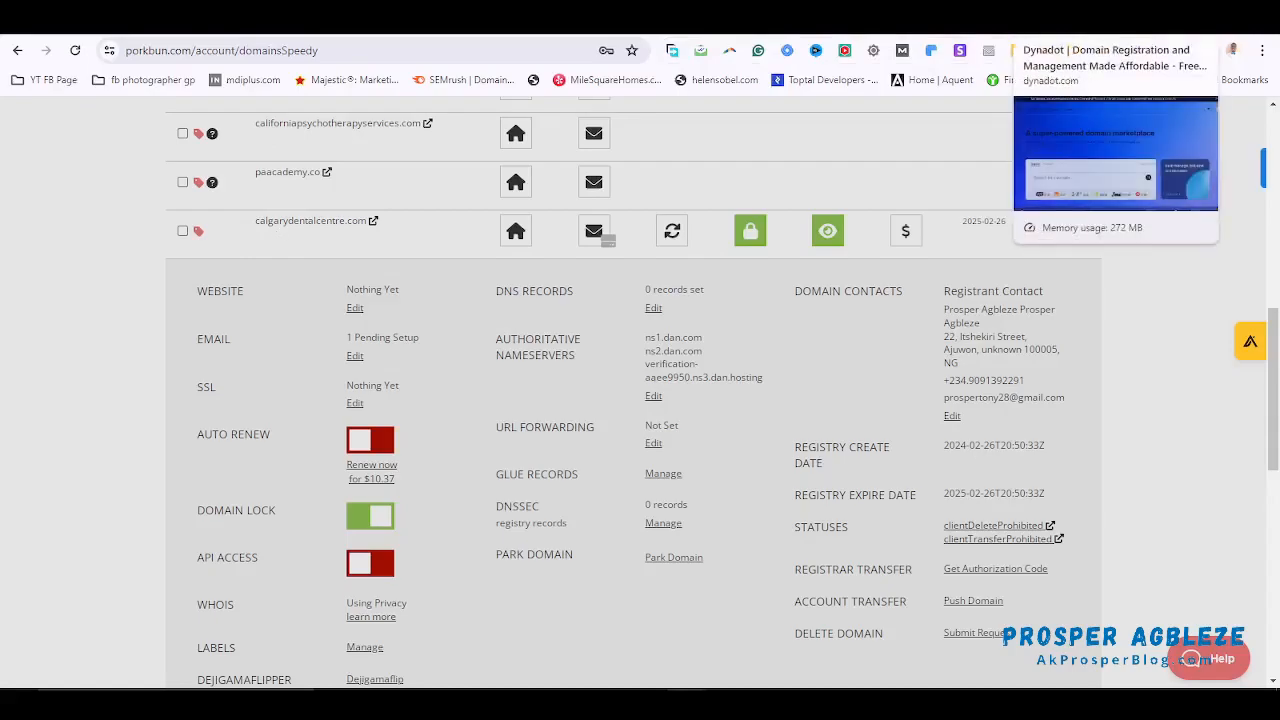
# Switch to Dynadot and open its domain transfer page
pyautogui.click(1110, 20)
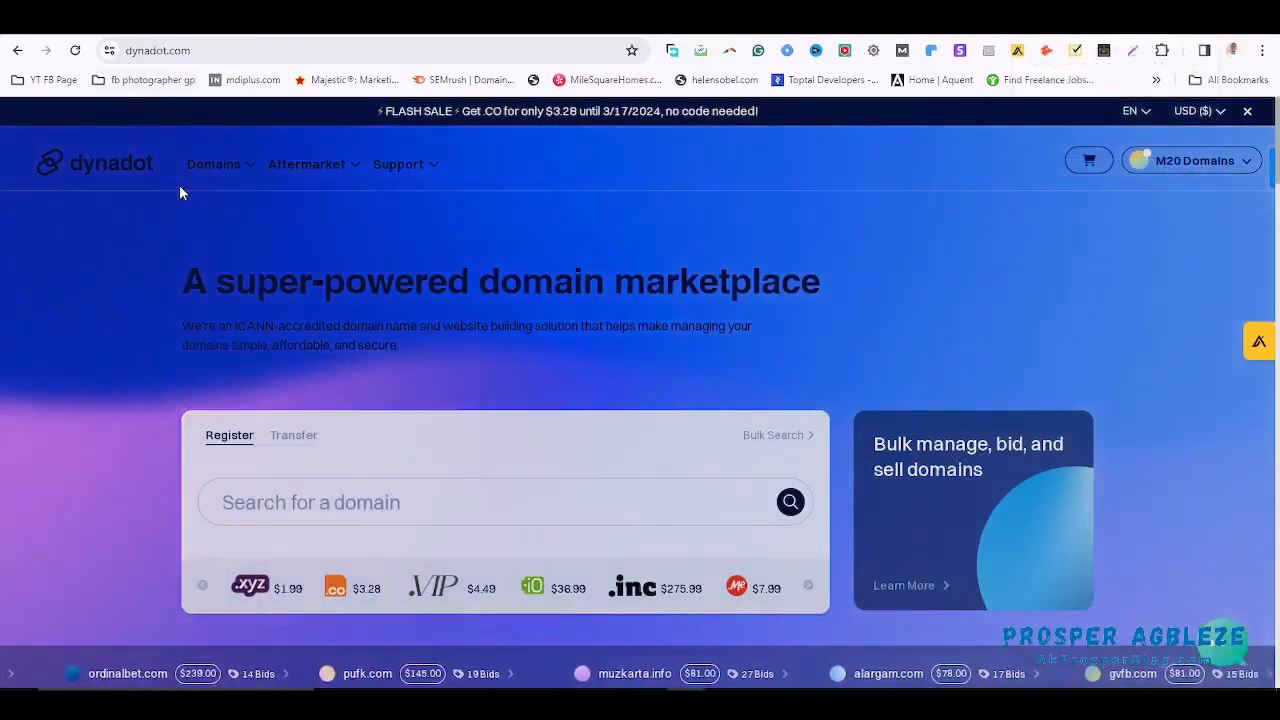
pyautogui.moveTo(226, 165)
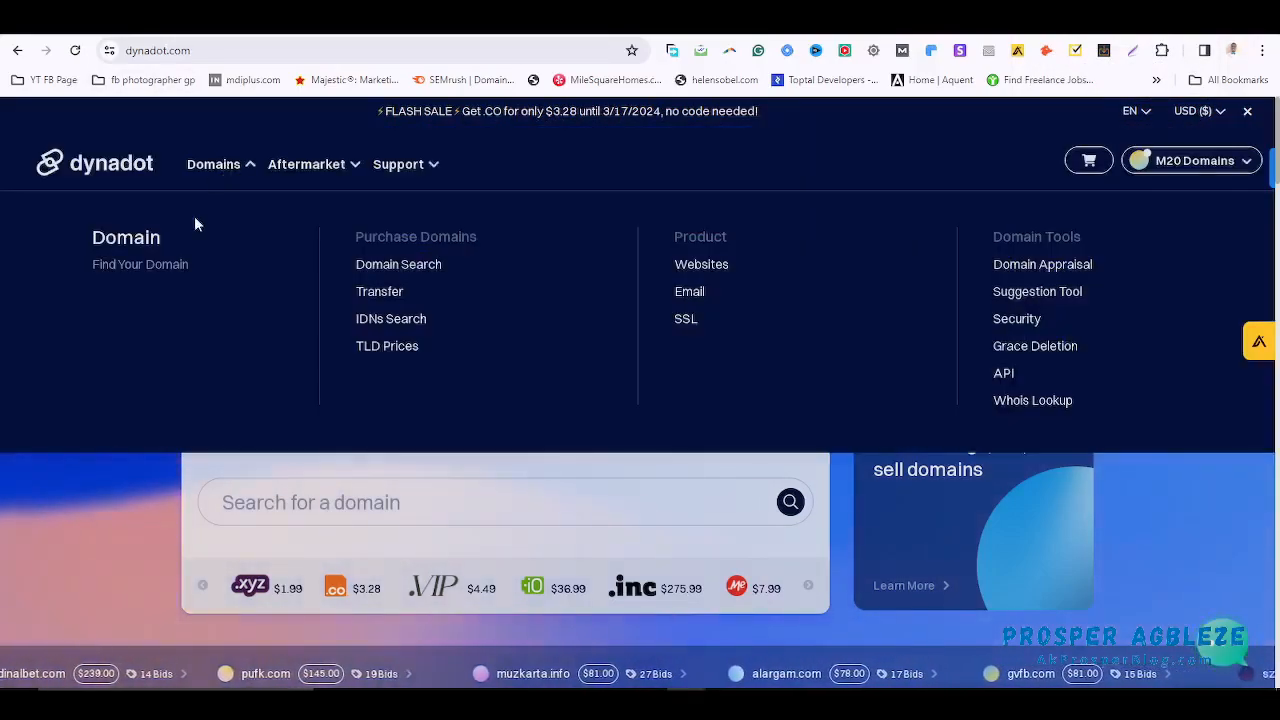
pyautogui.click(381, 293)
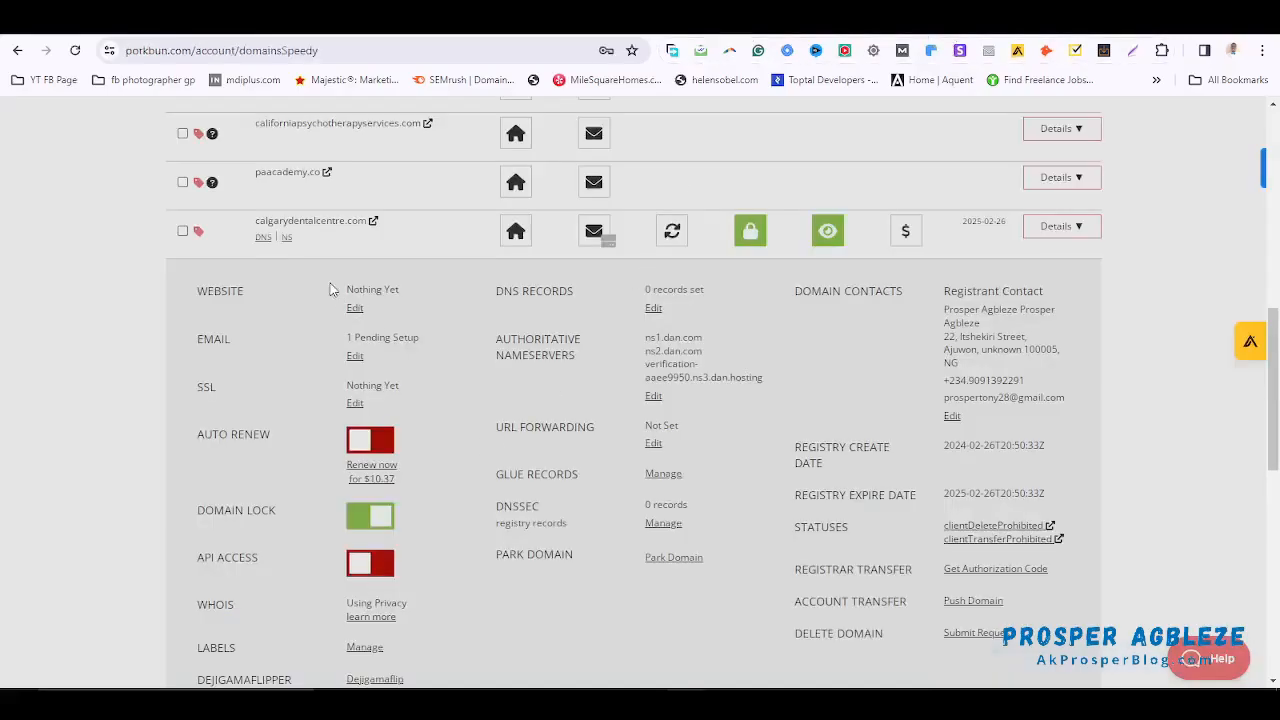
# Copy the domain name calgarydentalcentre.com from Porkbun into the domain field of Dynadot's transfer form
pyautogui.moveTo(254, 221); pyautogui.dragTo(370, 219)
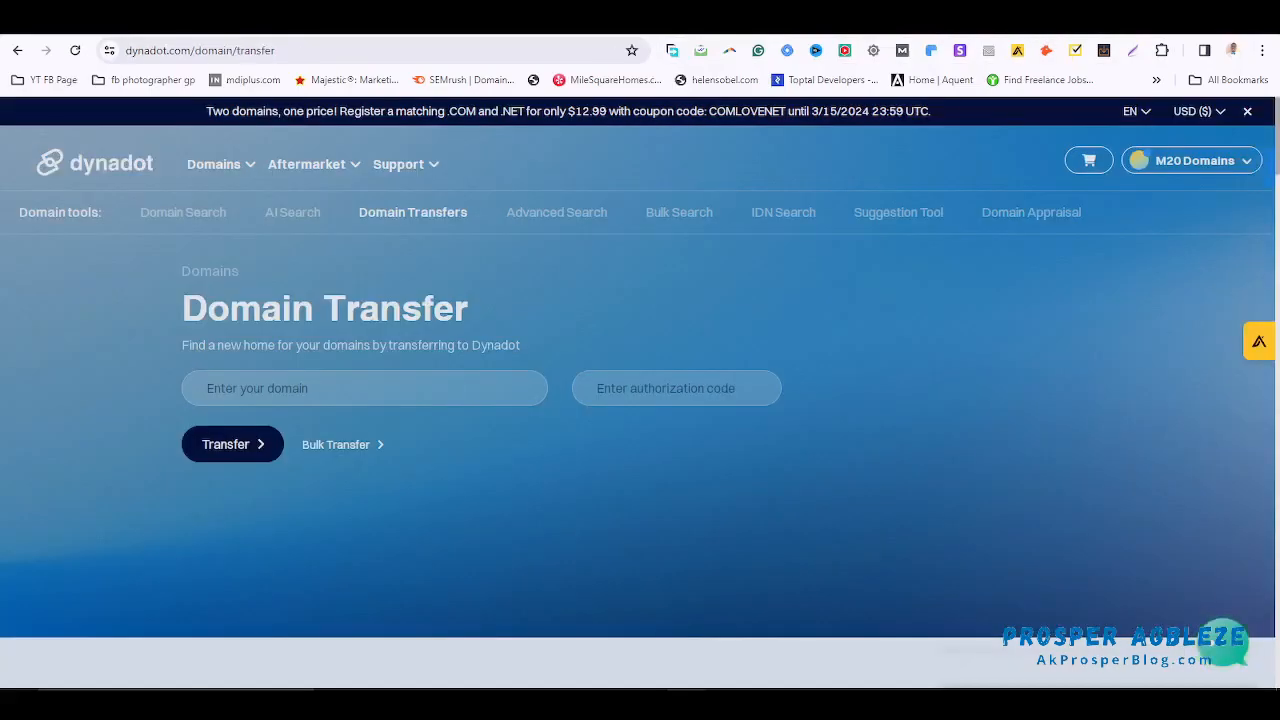
pyautogui.write('calgarydentalcentre.com')
pyautogui.click(677, 388)
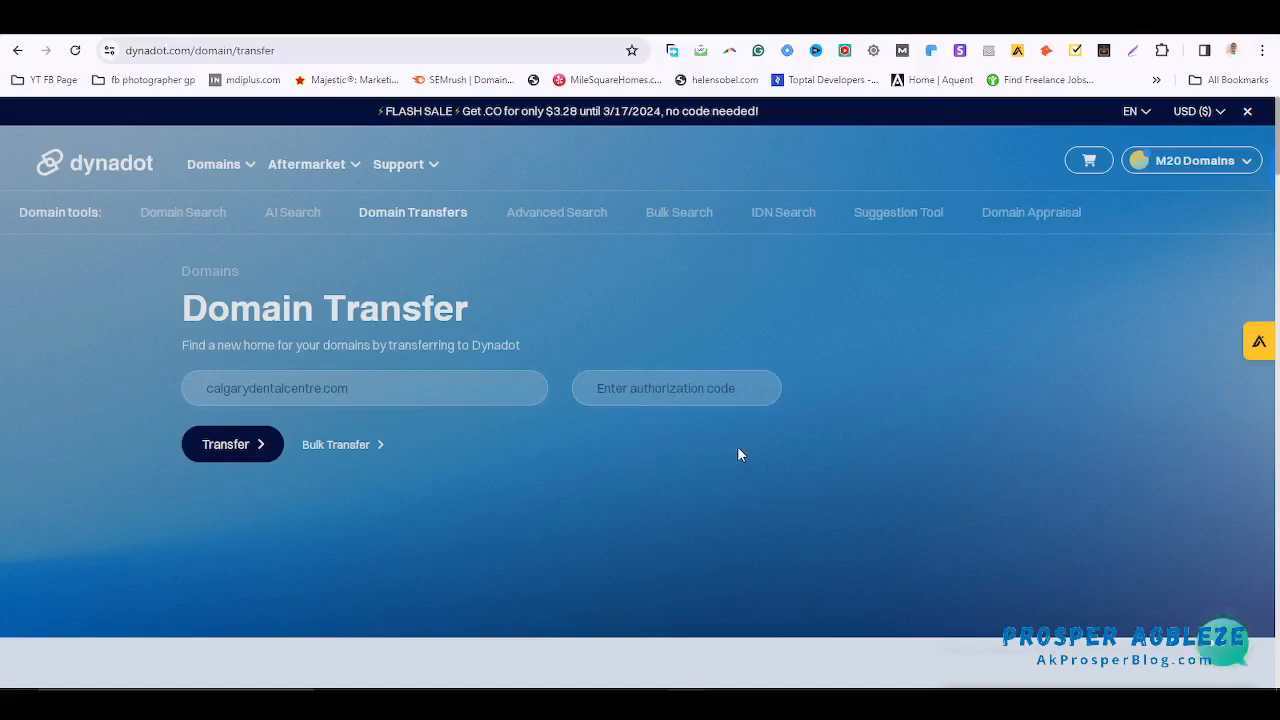
# Examine the Registrar Transfer entry of calgarydentalcentre.com on Porkbun and the Transfer Out section of the domain on Namecheap
pyautogui.click(700, 20)
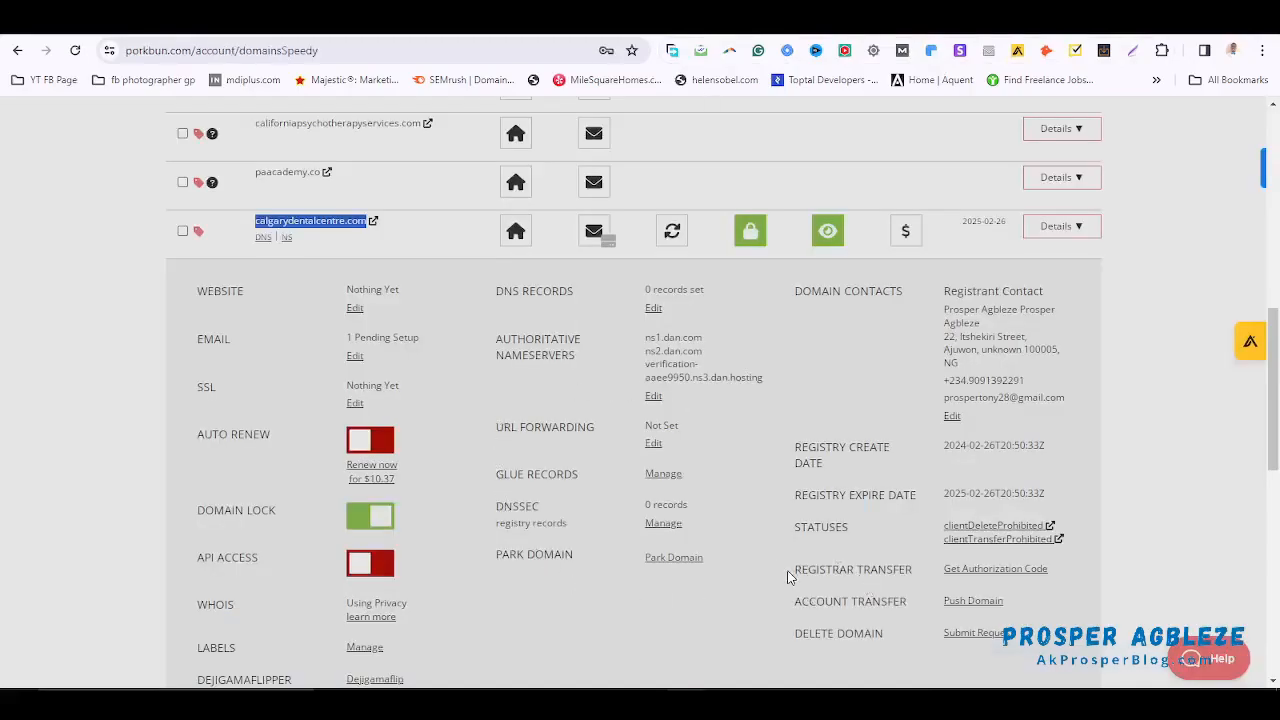
pyautogui.moveTo(788, 577); pyautogui.dragTo(915, 572)
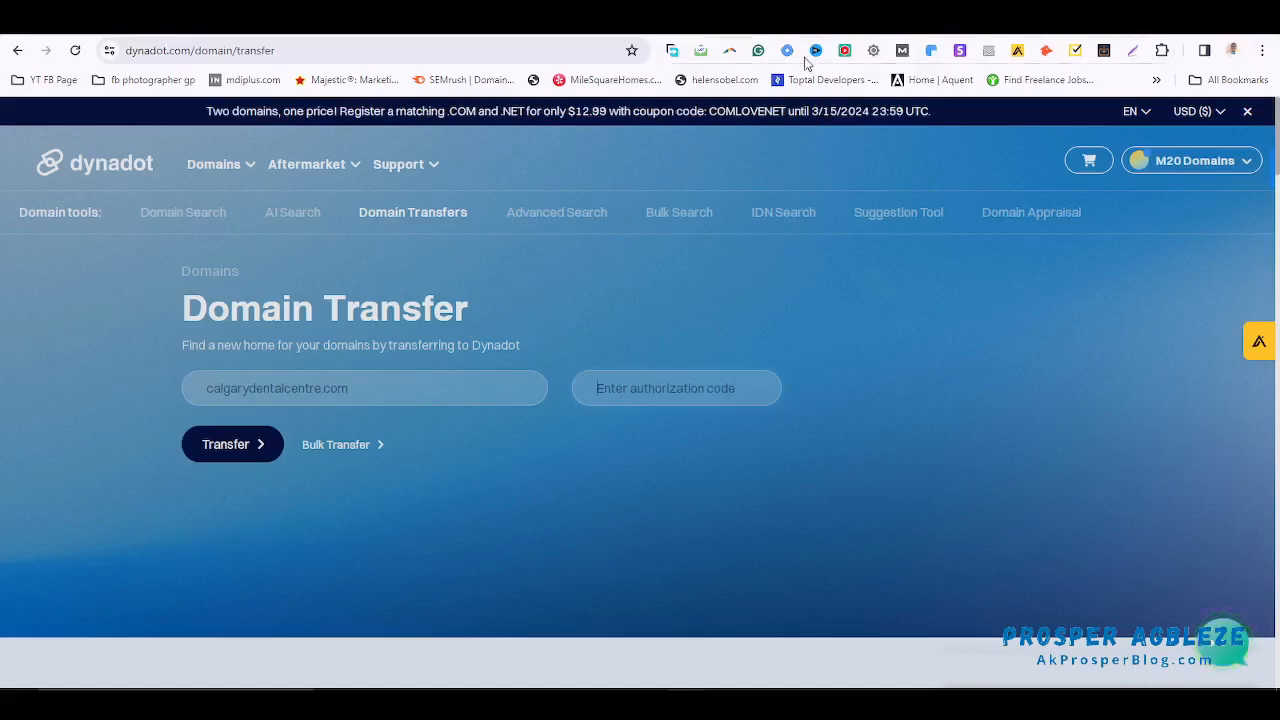
pyautogui.click(885, 33)
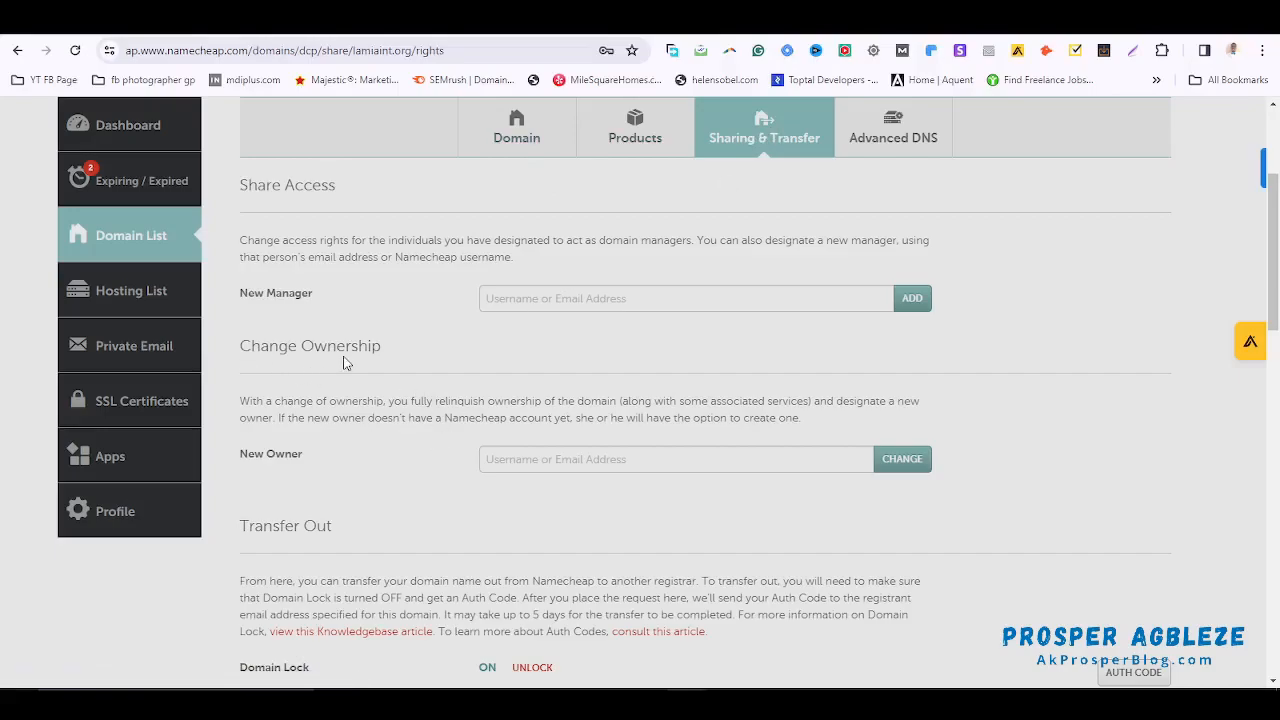
pyautogui.scroll(-3, 343, 362)
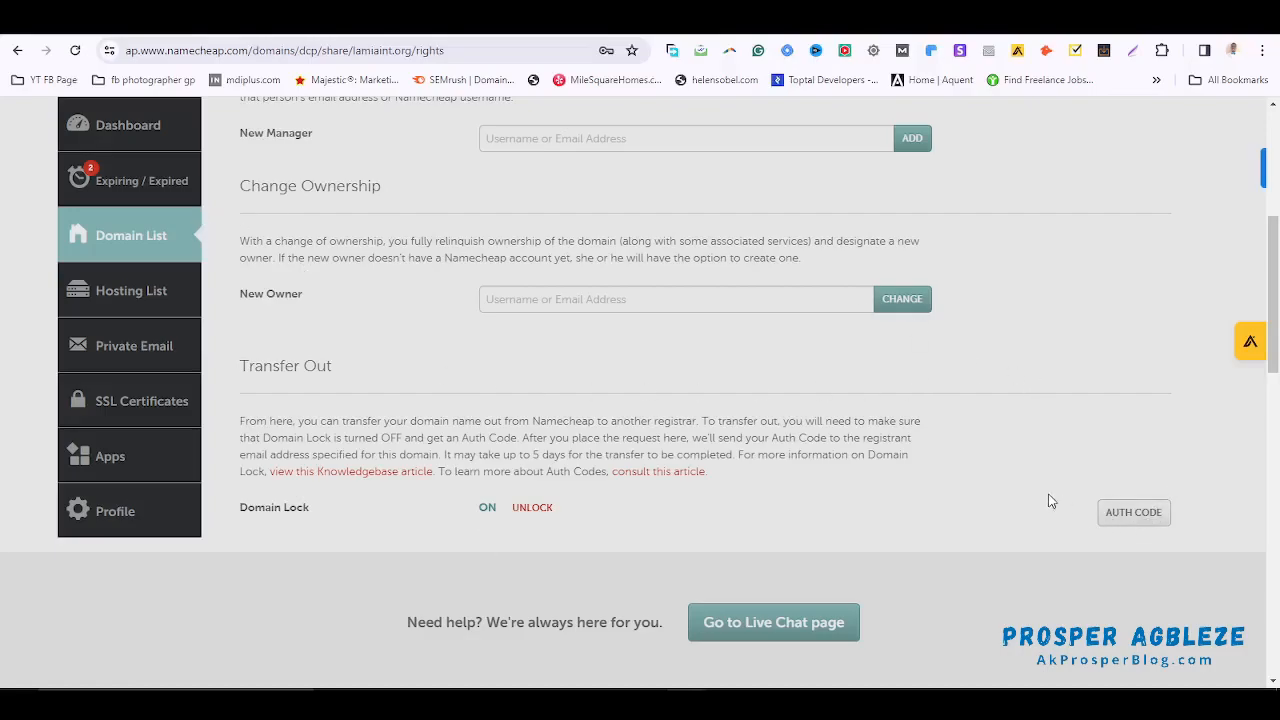
pyautogui.scroll(1, 1043, 492)
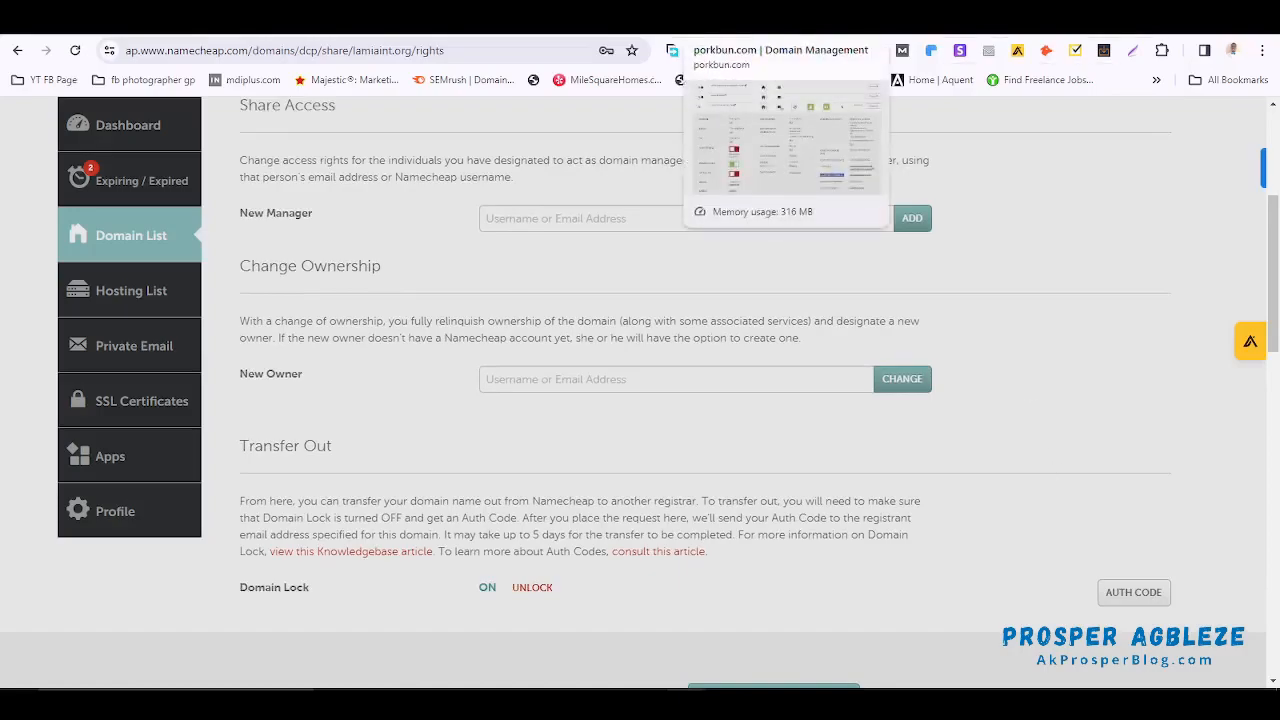
# Examine the Change Account entry in Dynadot's domain settings and the Account Transfer entry of calgarydentalcentre.com on Porkbun
pyautogui.click(650, 22)
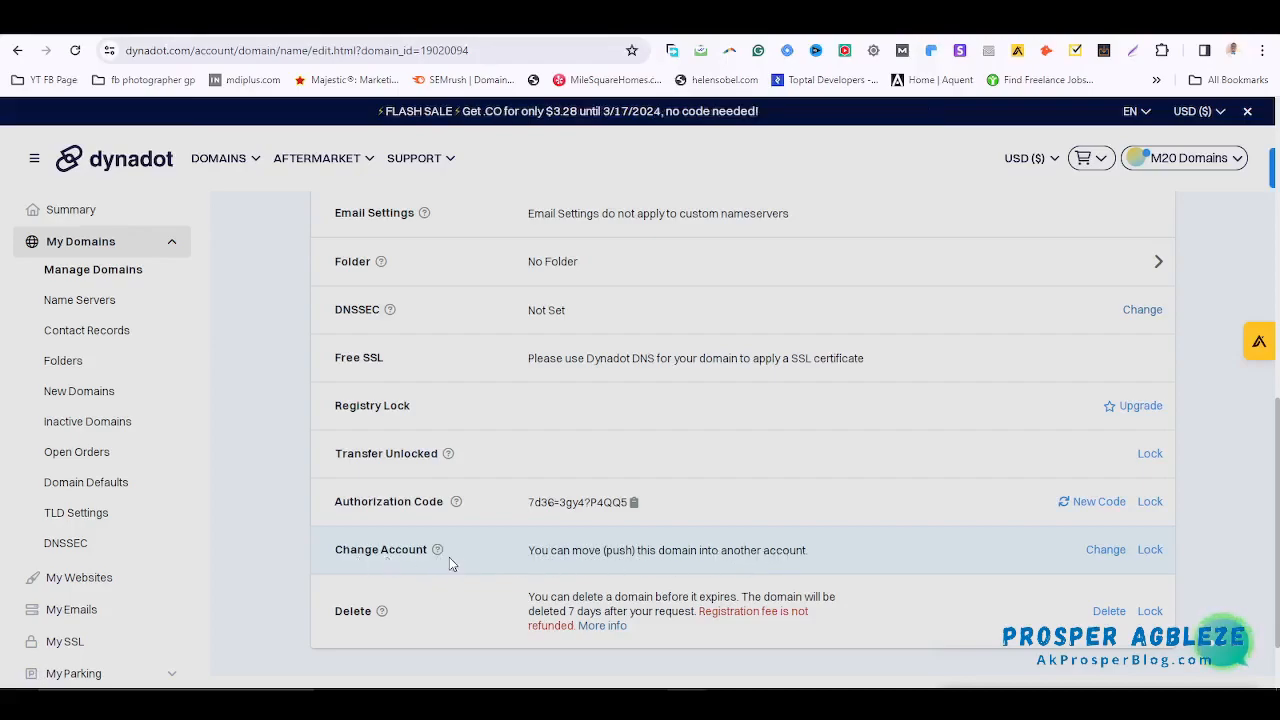
pyautogui.moveTo(334, 552); pyautogui.dragTo(427, 550)
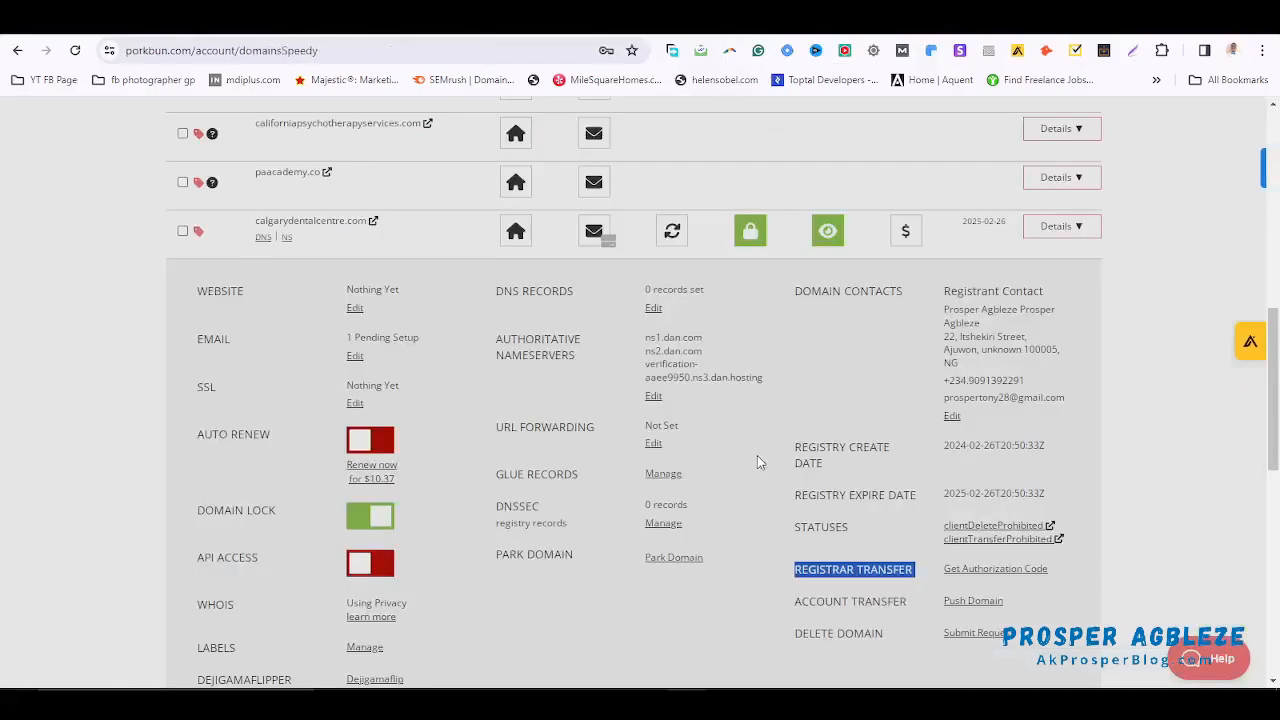
pyautogui.click(759, 493)
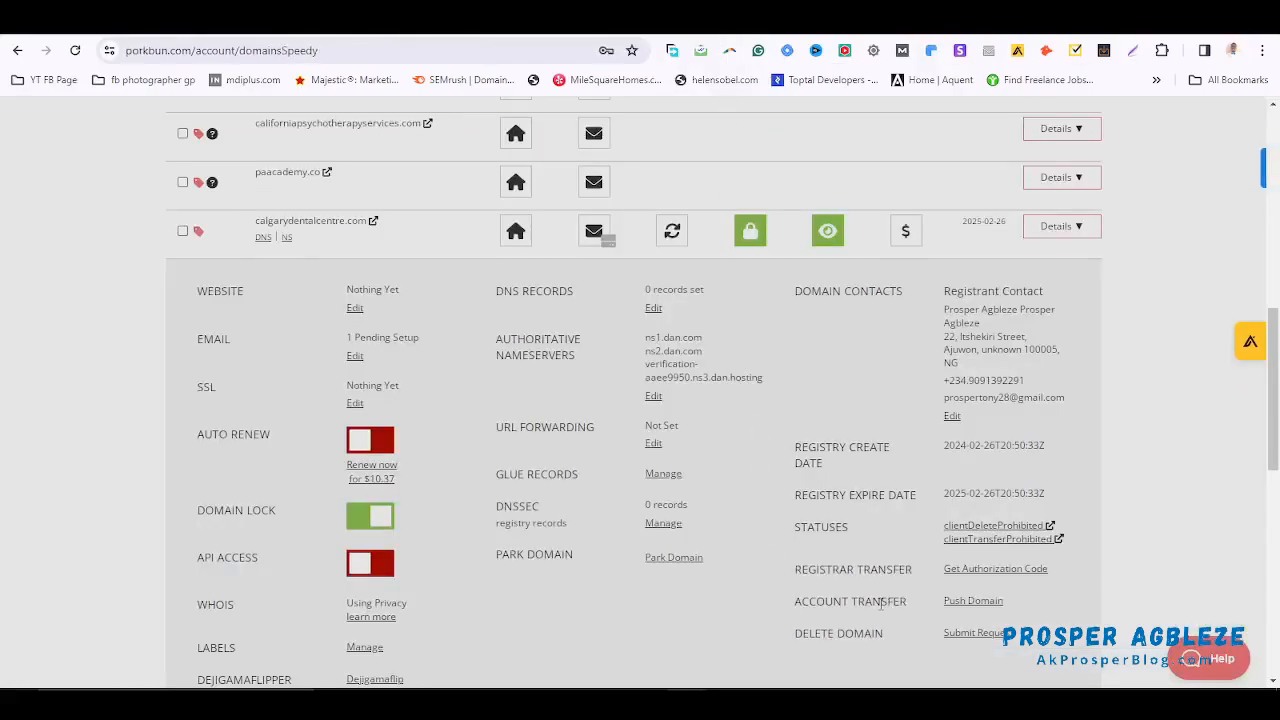
pyautogui.moveTo(797, 606); pyautogui.dragTo(1096, 600)
pyautogui.click(1076, 600)
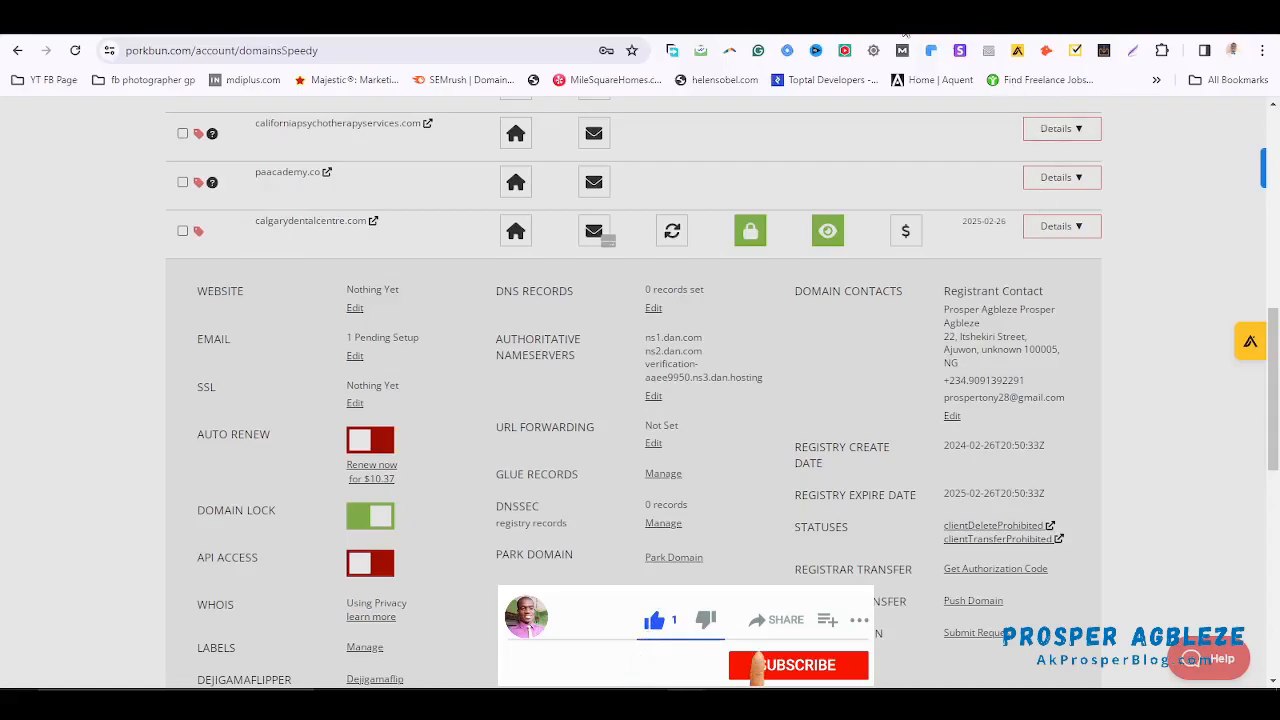
pyautogui.click(957, 27)
pyautogui.click(1033, 30)
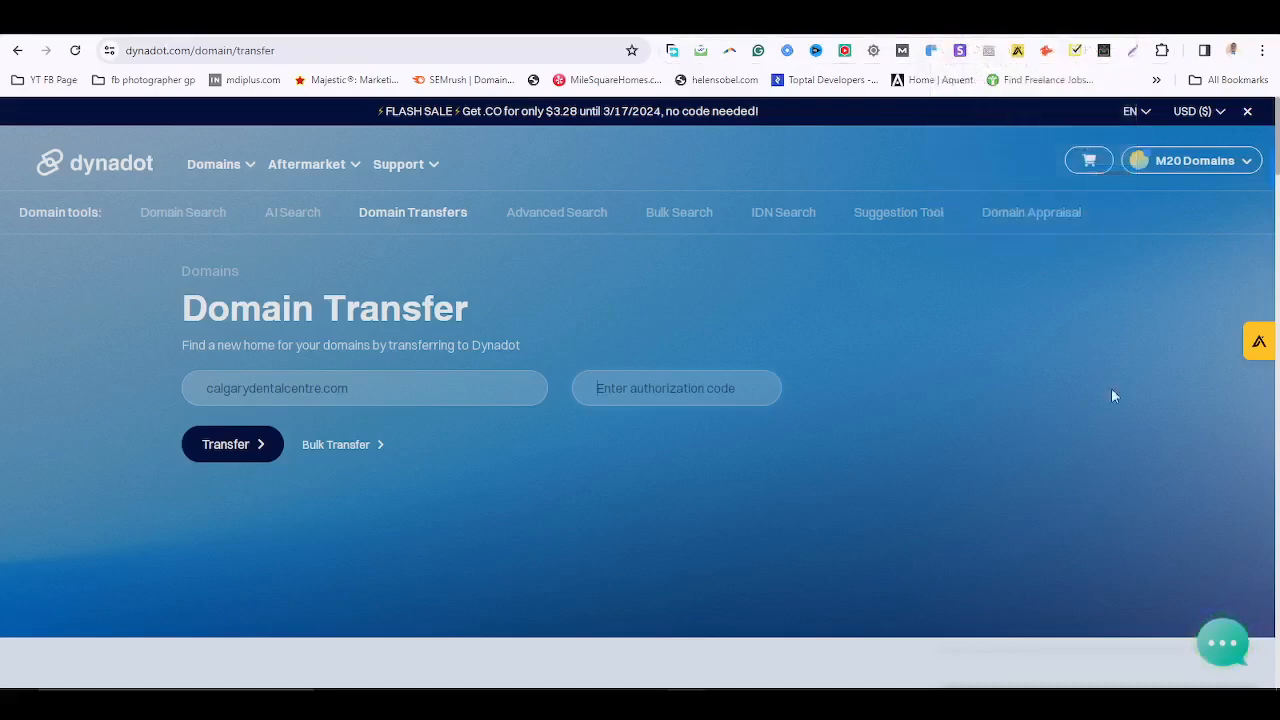
pyautogui.click(1134, 703)
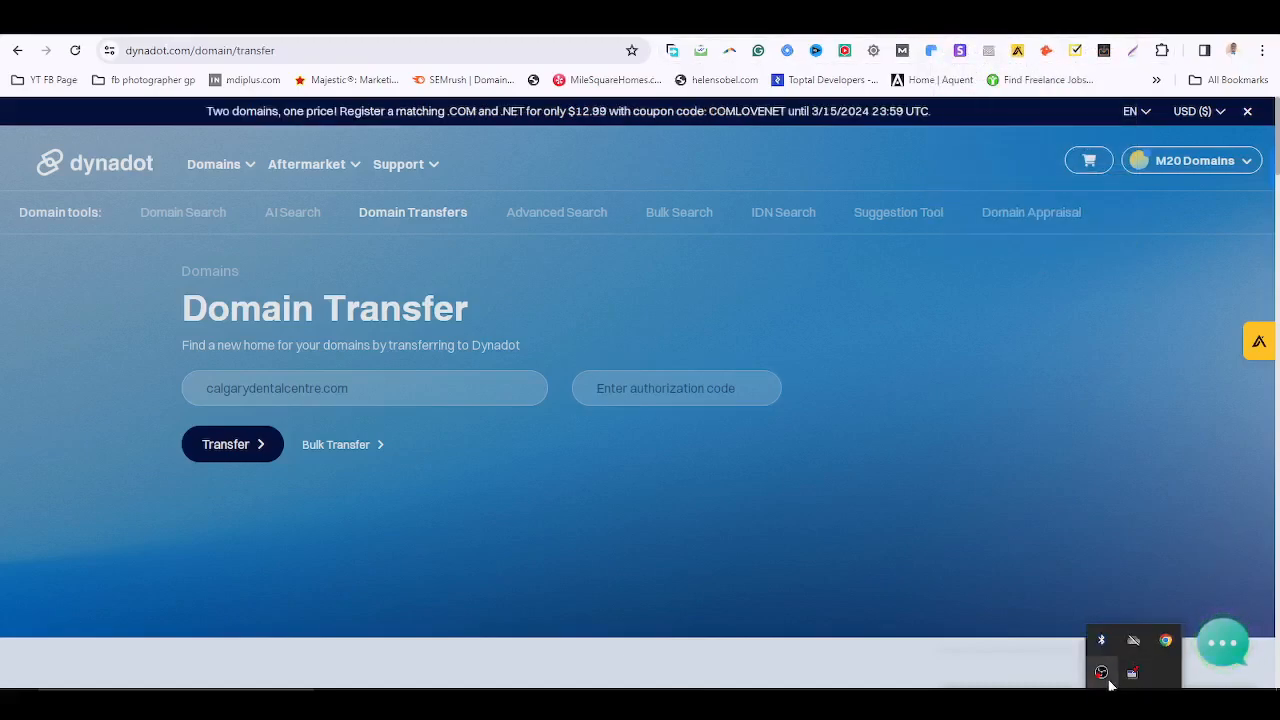
pyautogui.rightClick(1104, 676)
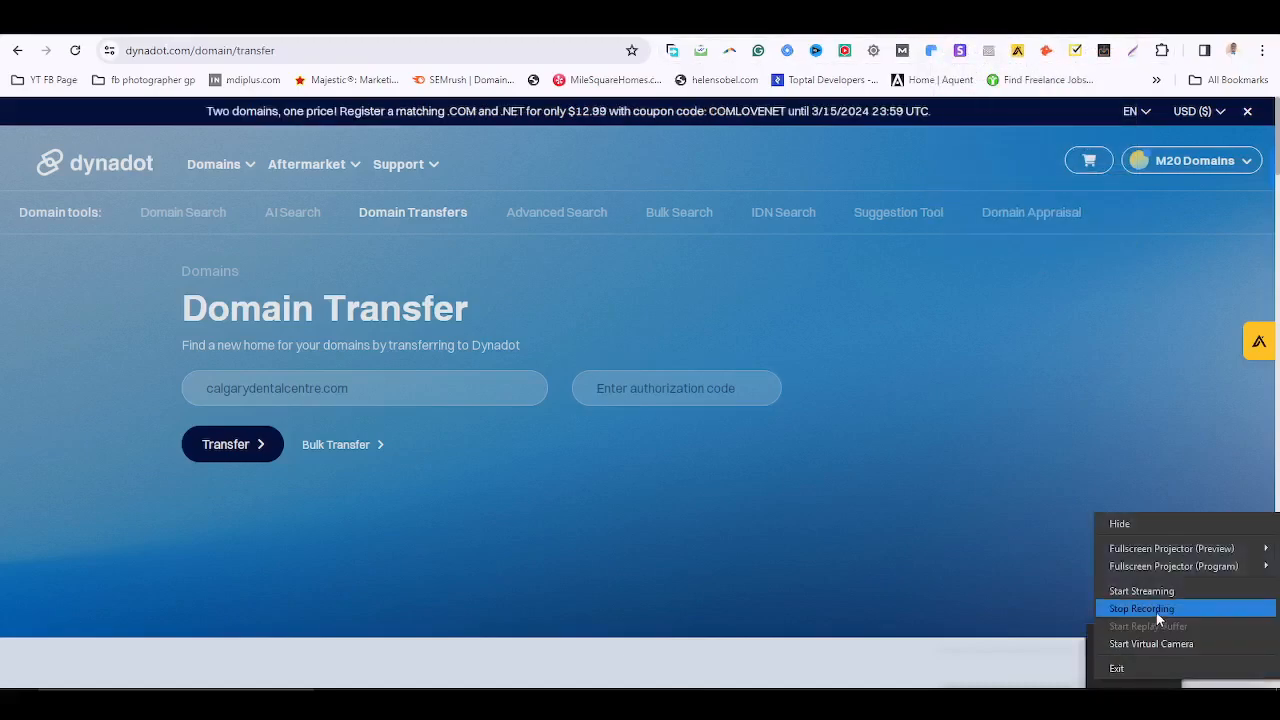
pyautogui.click(1156, 610)
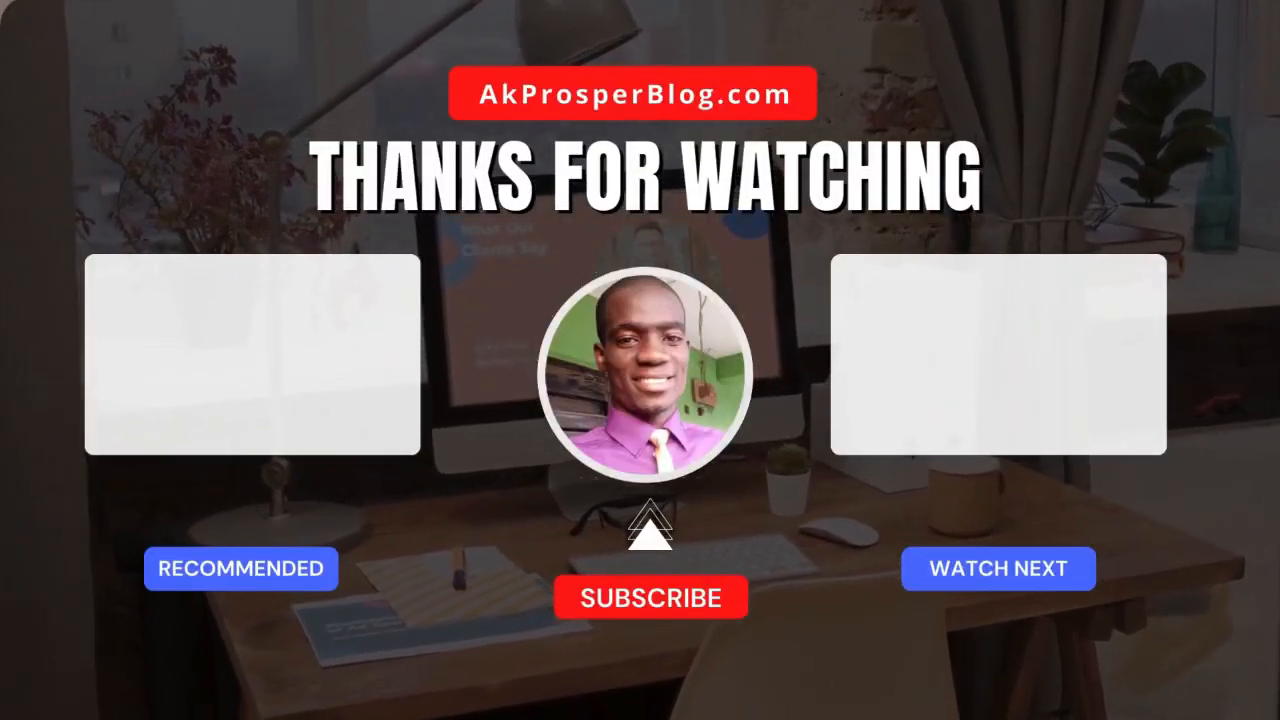